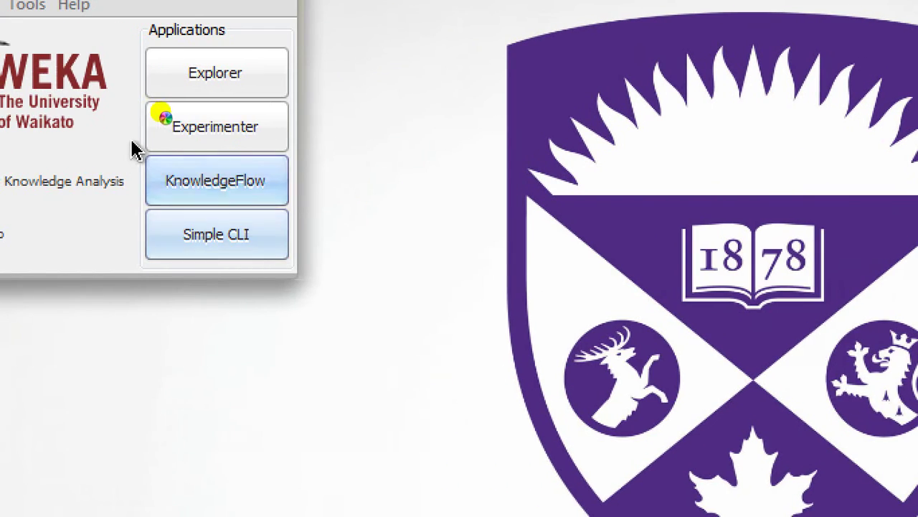
Open the KnowledgeFlow environment and display its data source components and the log.
left_click(213, 186)
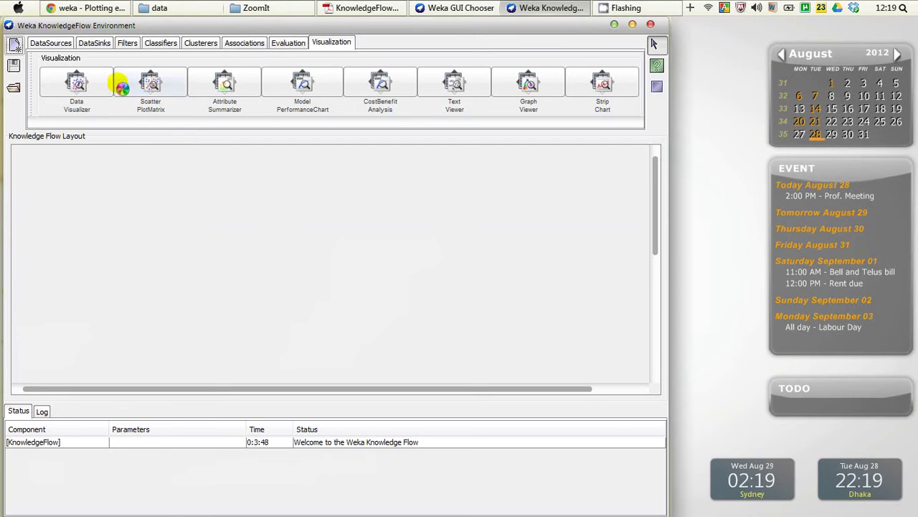
left_click(55, 52)
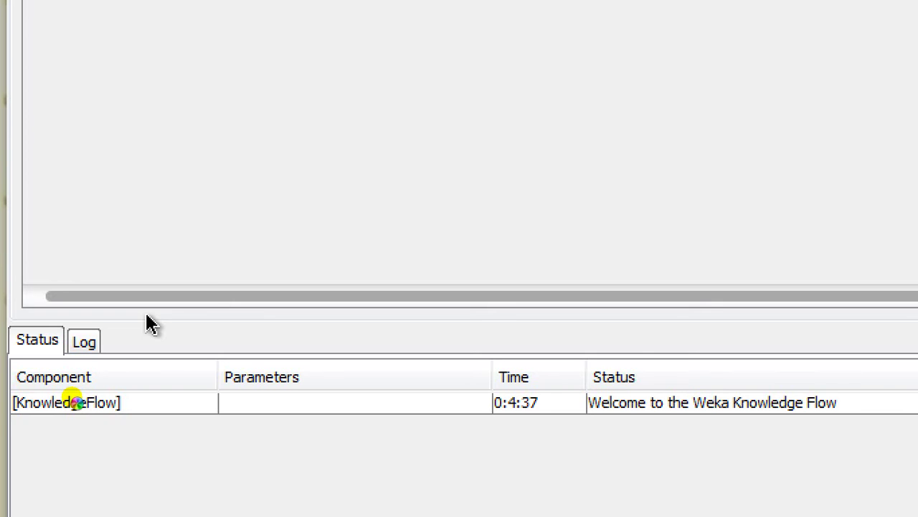
left_click(83, 342)
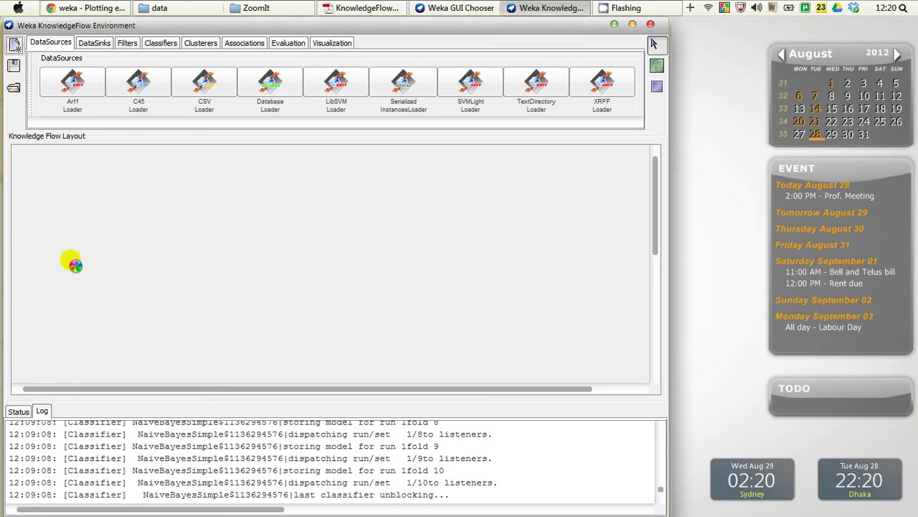
Place an Arff Loader component near the upper-left corner of the empty Knowledge Flow layout.
left_click(75, 92)
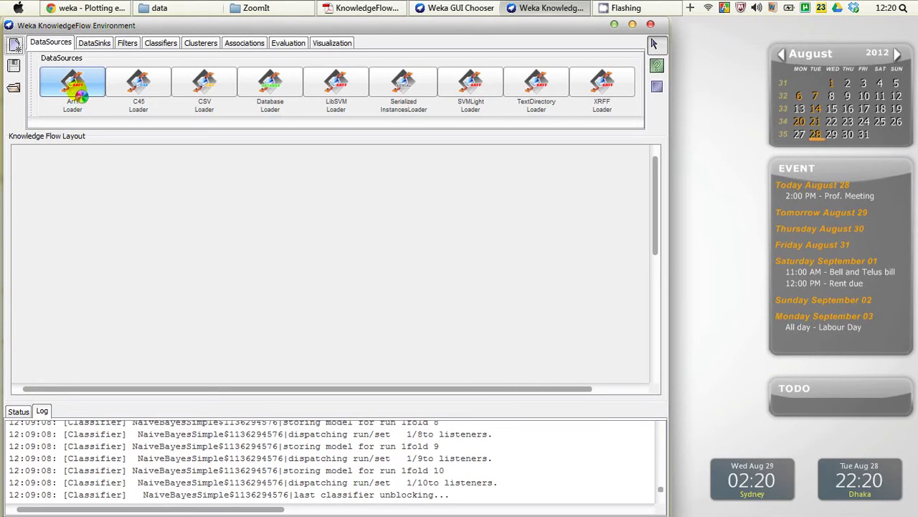
left_click(52, 43)
left_click(77, 79)
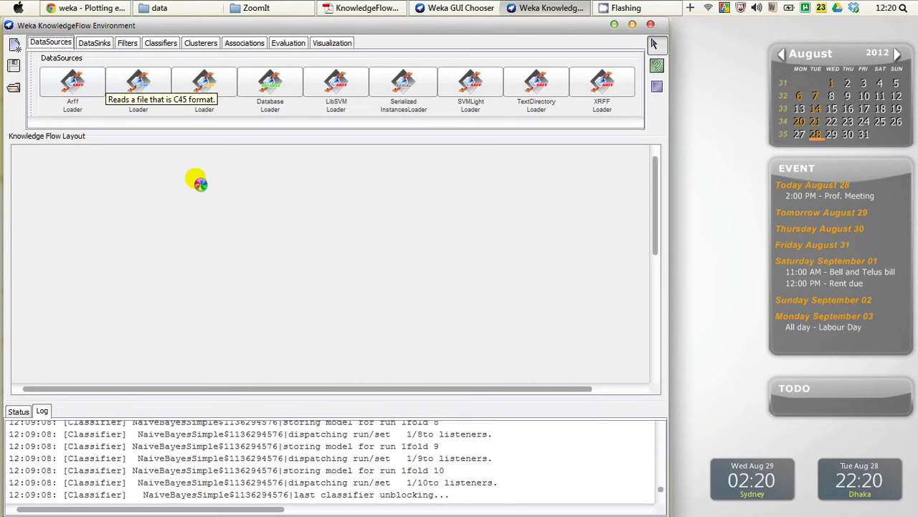
left_click(87, 97)
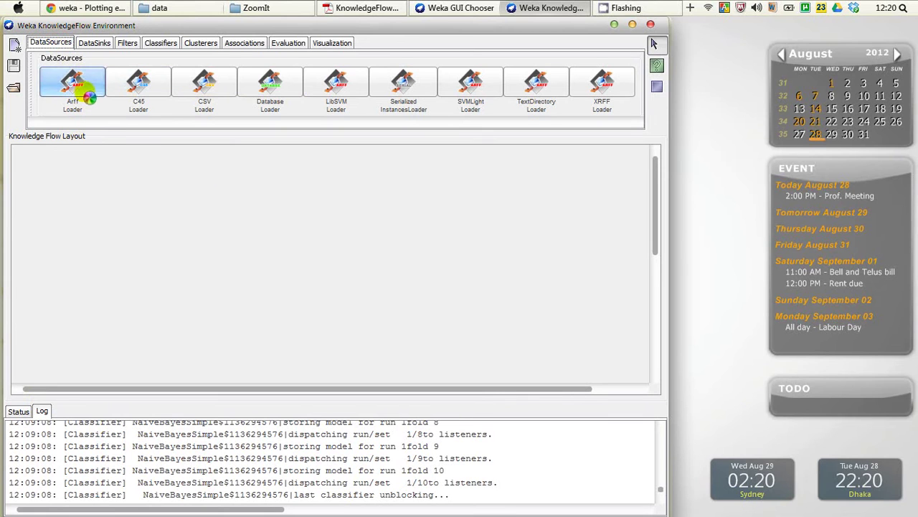
left_click(147, 92)
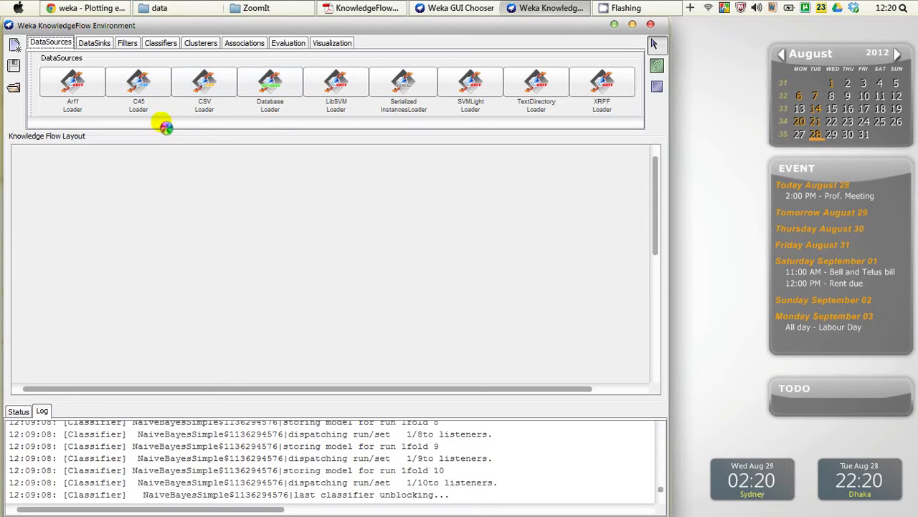
left_click(79, 81)
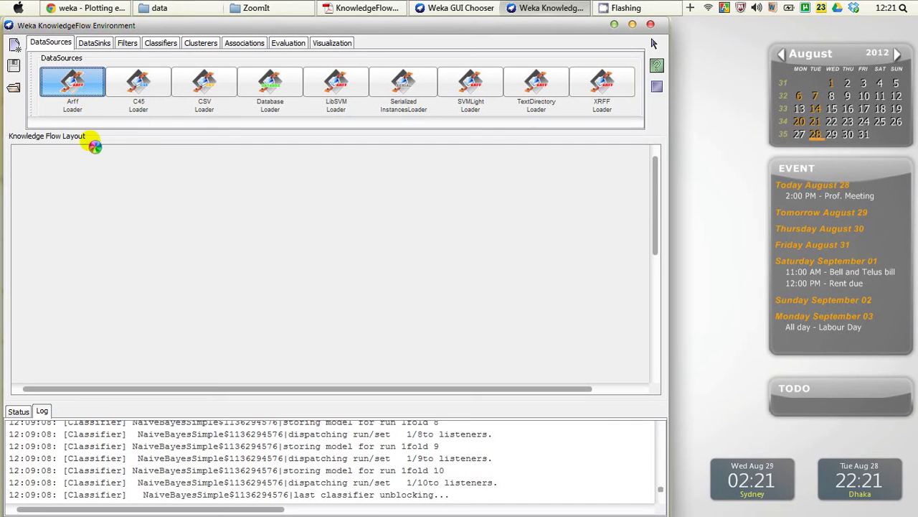
left_click(59, 208)
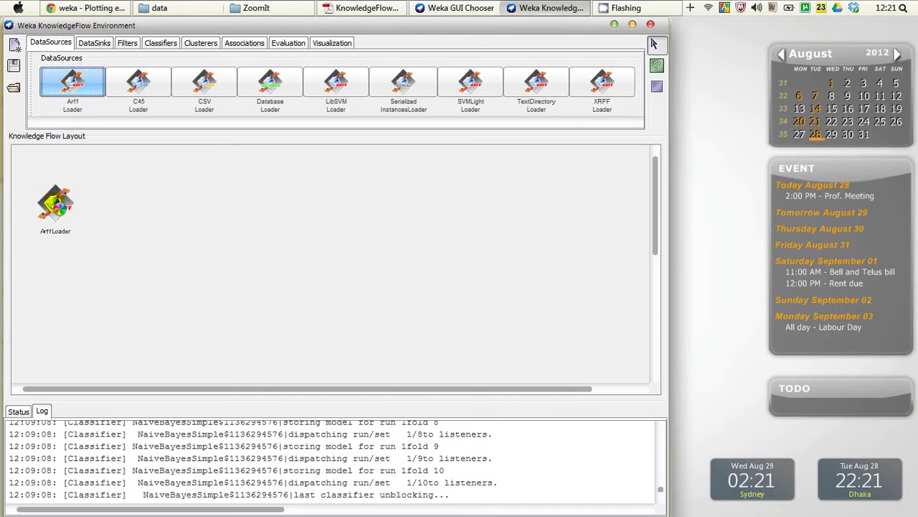
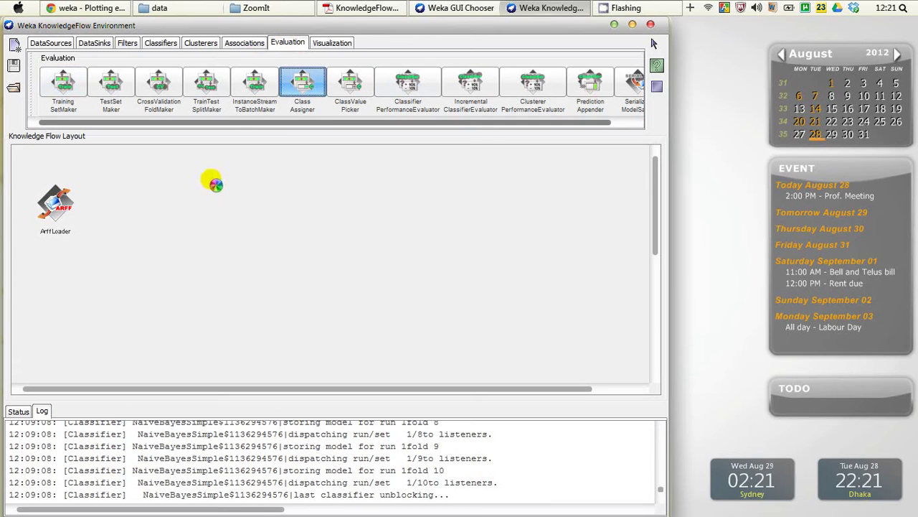
Place a Class Assigner beside the ArffLoader and link the loader to it with a dataSet connection.
left_click(141, 207)
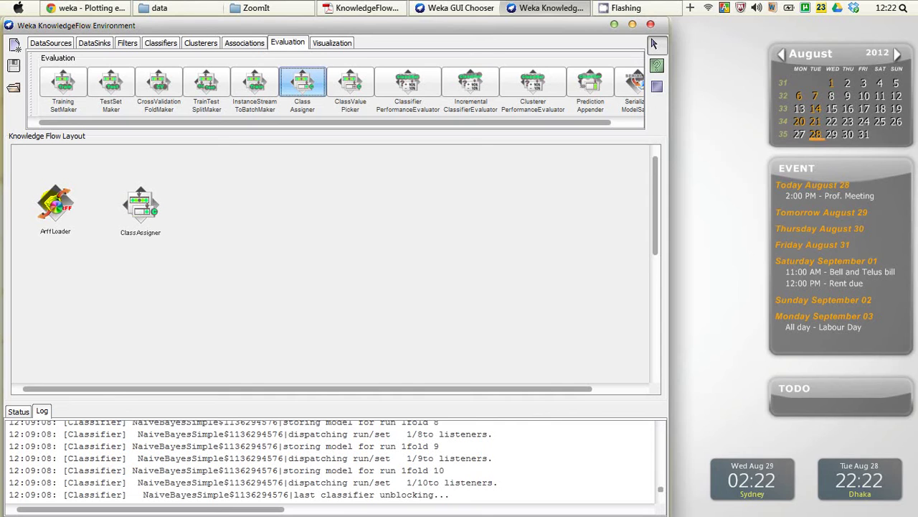
right_click(53, 204)
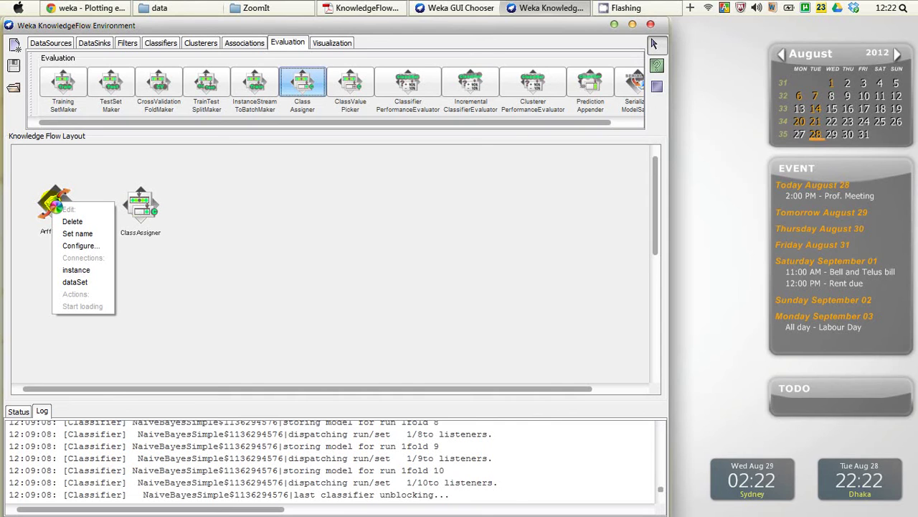
left_click(75, 282)
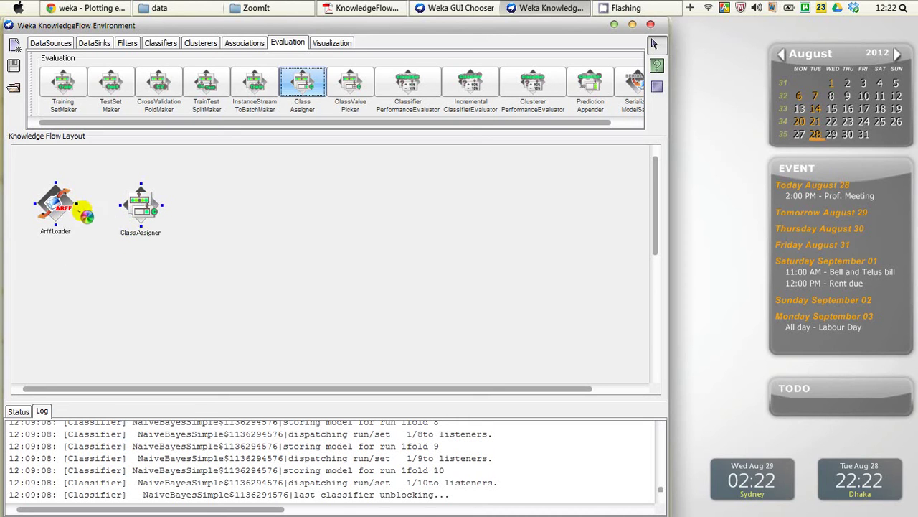
left_click(140, 206)
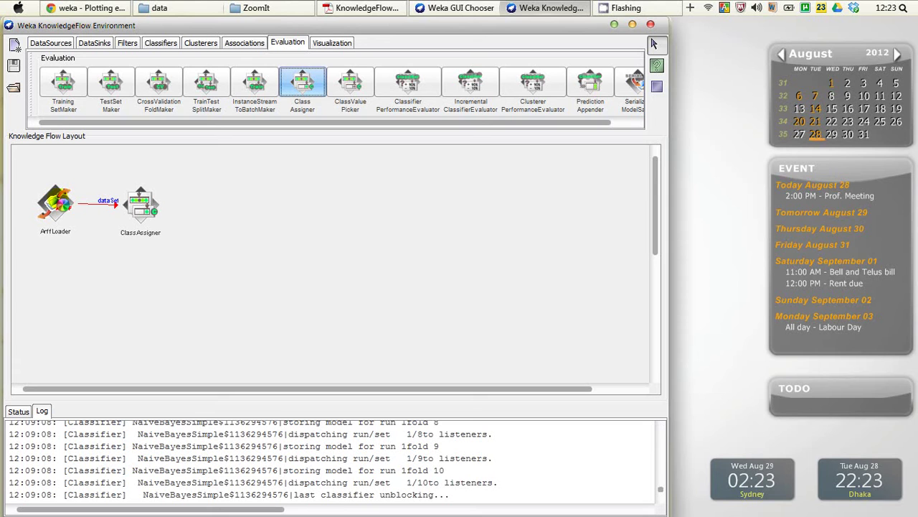
Configure the ArffLoader to read the file 2.arff from the root of drive H:.
double_click(56, 201)
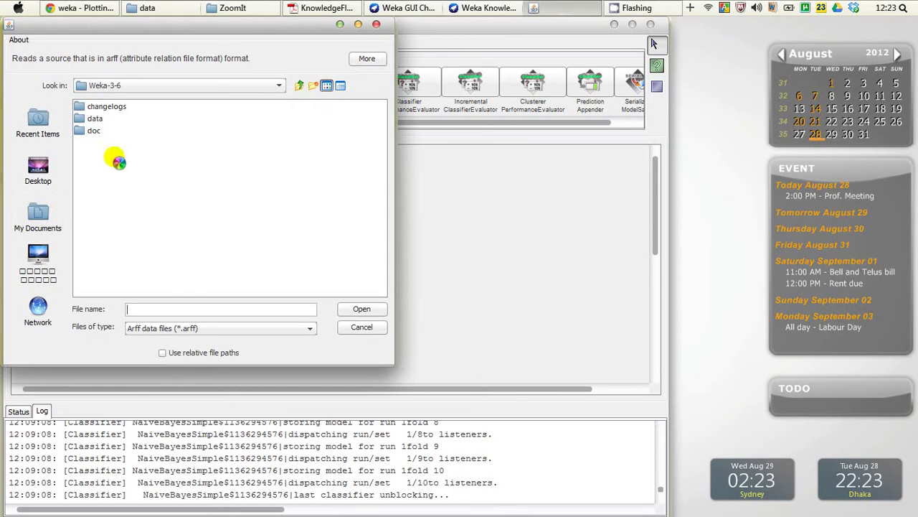
left_click(376, 24)
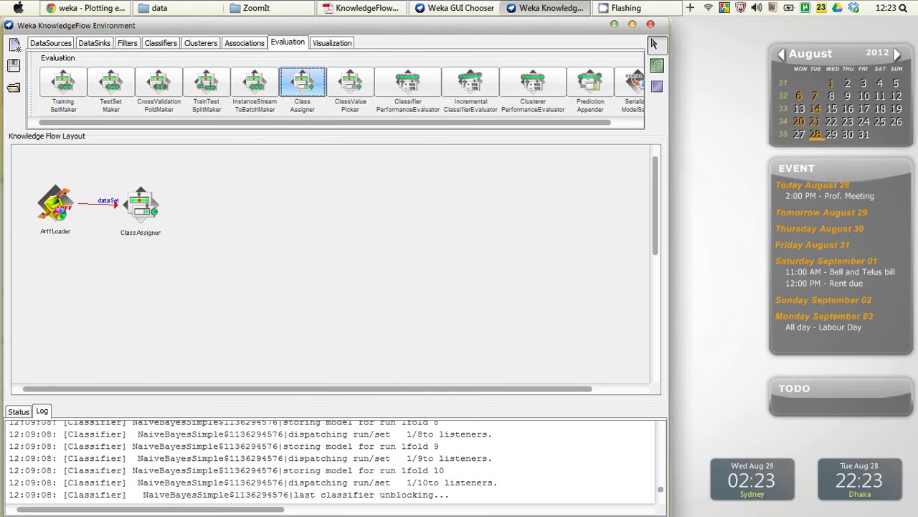
right_click(58, 212)
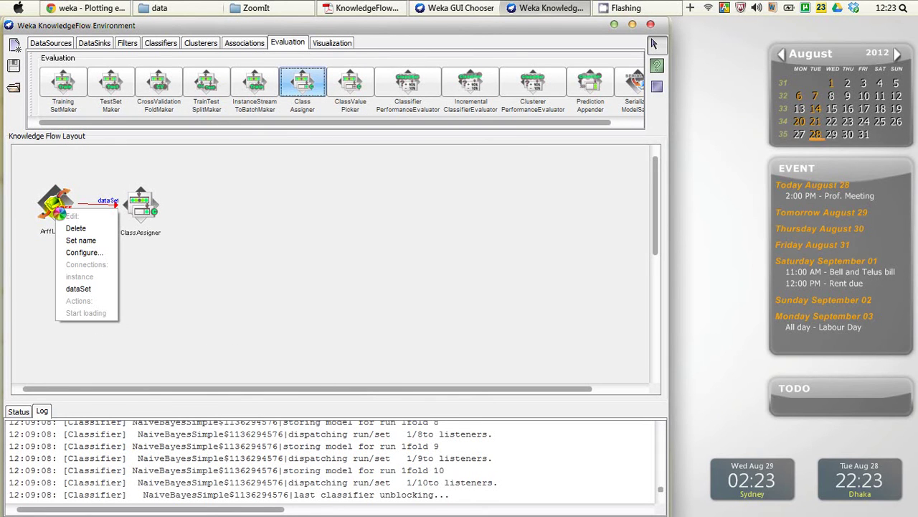
left_click(75, 252)
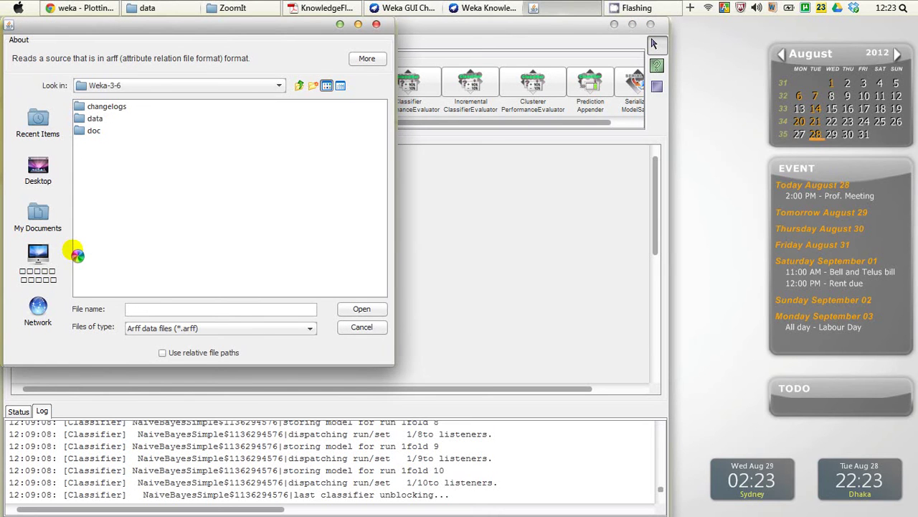
left_click(38, 271)
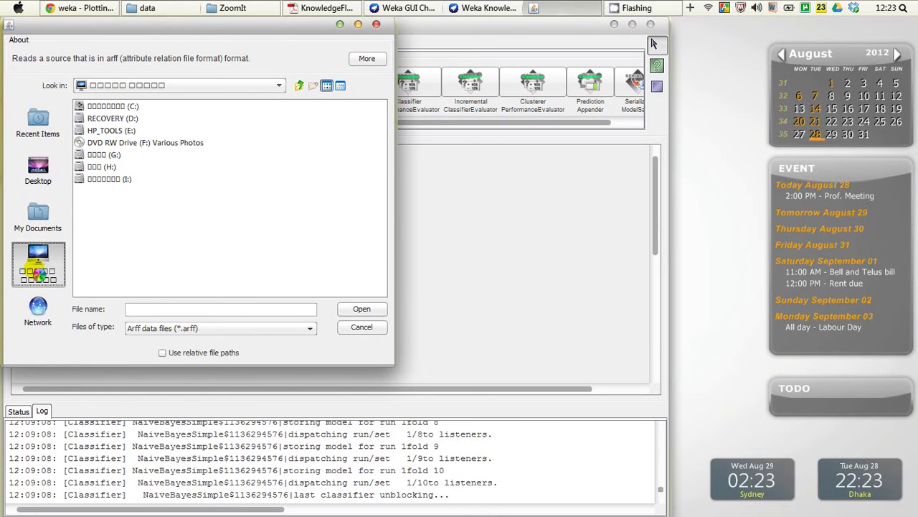
left_click(99, 168)
double_click(99, 167)
double_click(242, 199)
key("BackSpace")
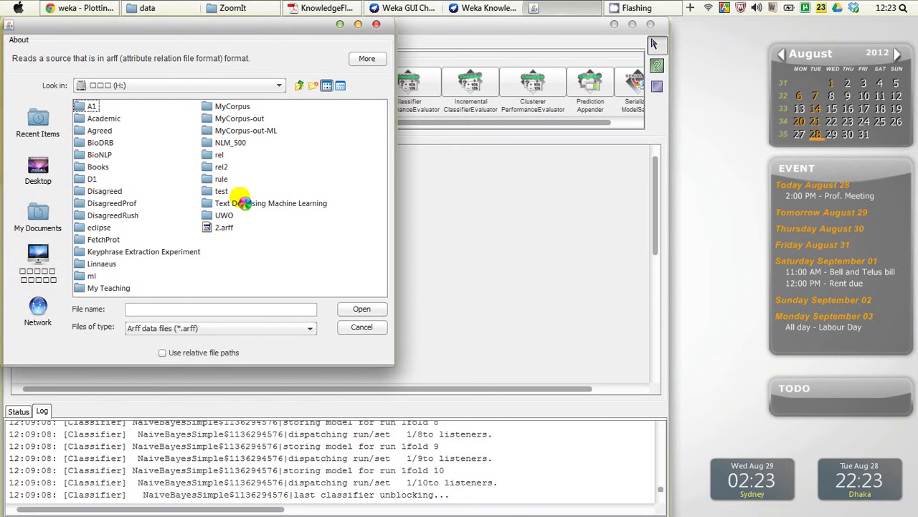
double_click(217, 230)
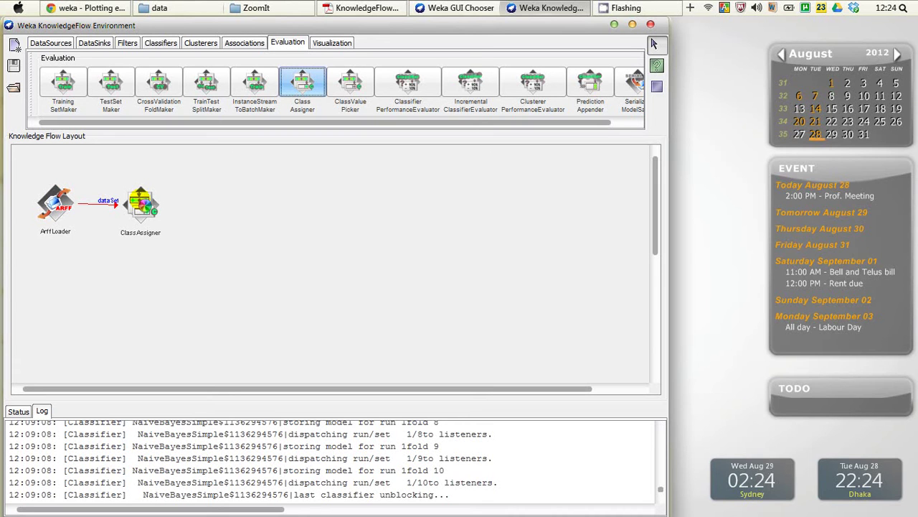
Configure the ClassAssigner to use (Nom) class as the class attribute.
right_click(141, 203)
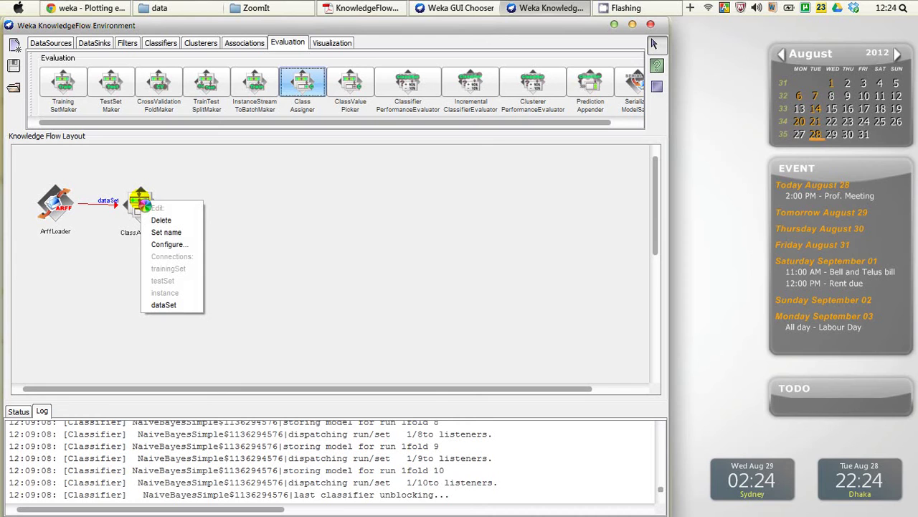
left_click(160, 245)
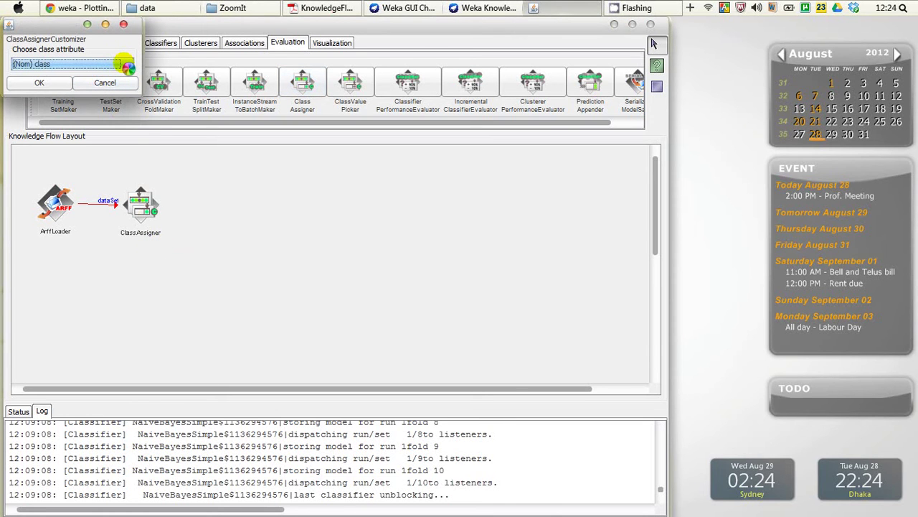
left_click(128, 65)
scroll(127, 82, "up", 5)
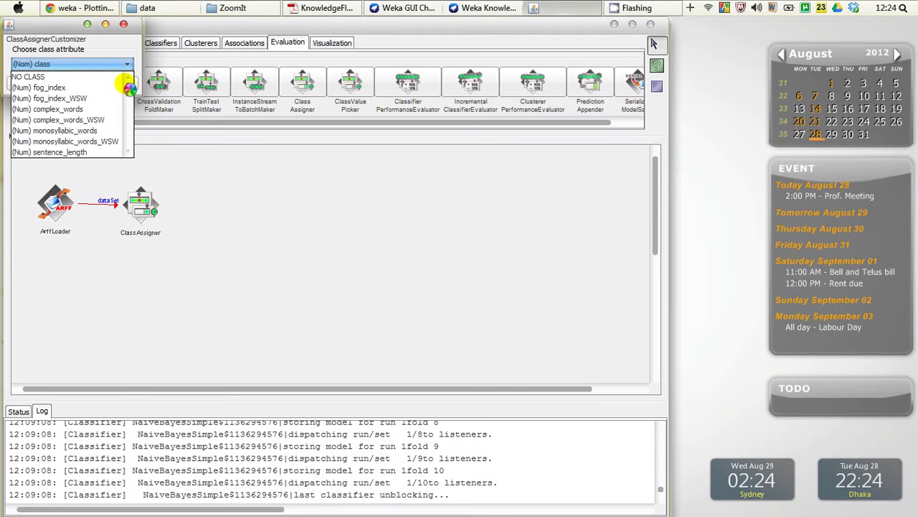
left_click_drag(127, 139, 126, 145)
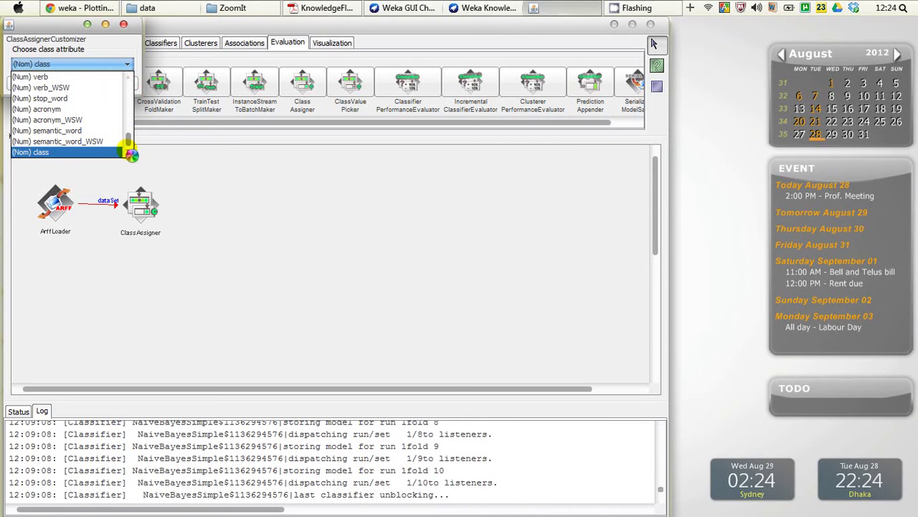
left_click(65, 155)
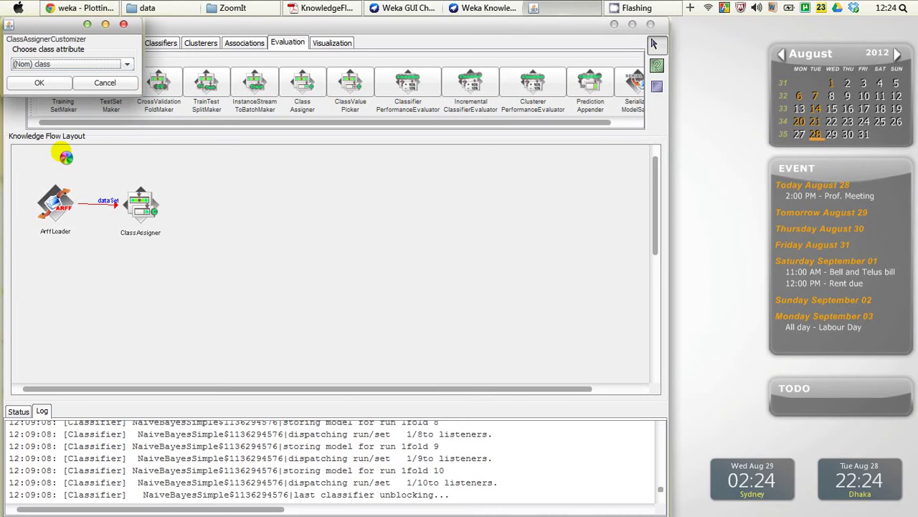
left_click(41, 82)
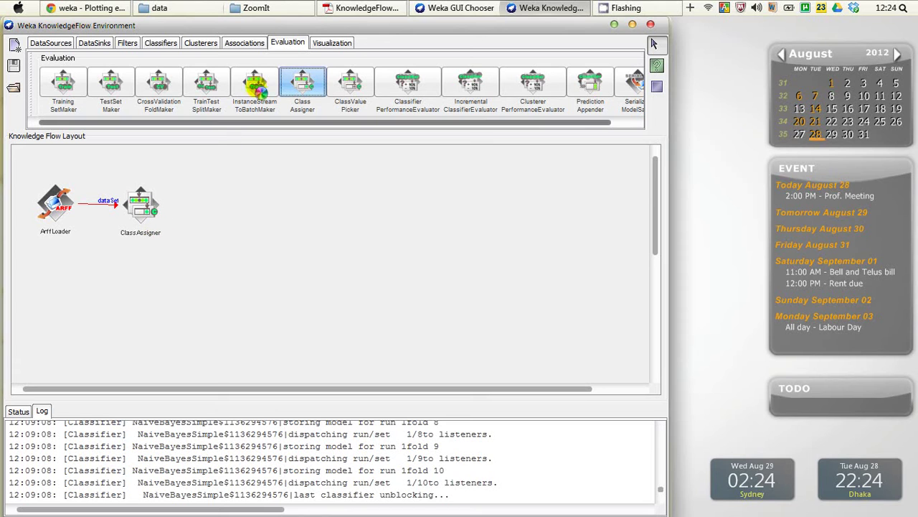
Place a CrossValidation FoldMaker component to the right of the ClassAssigner in the layout.
left_click(287, 42)
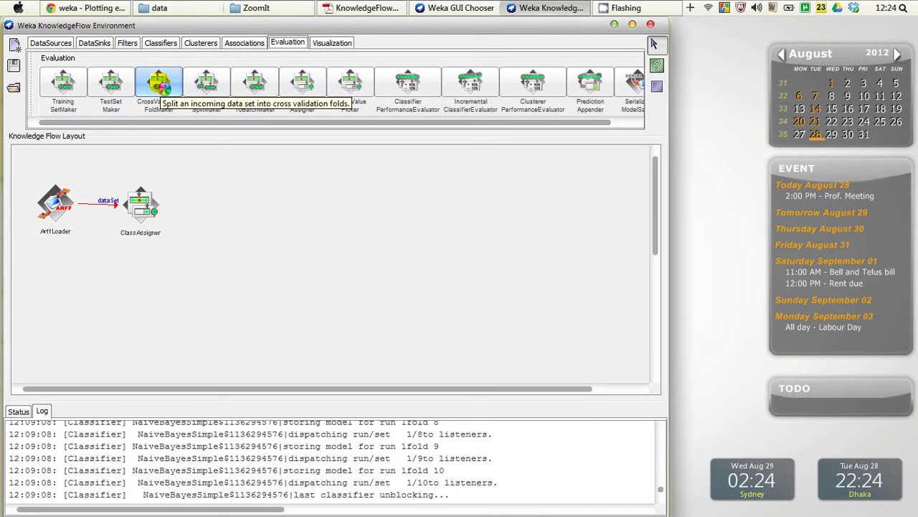
left_click(159, 83)
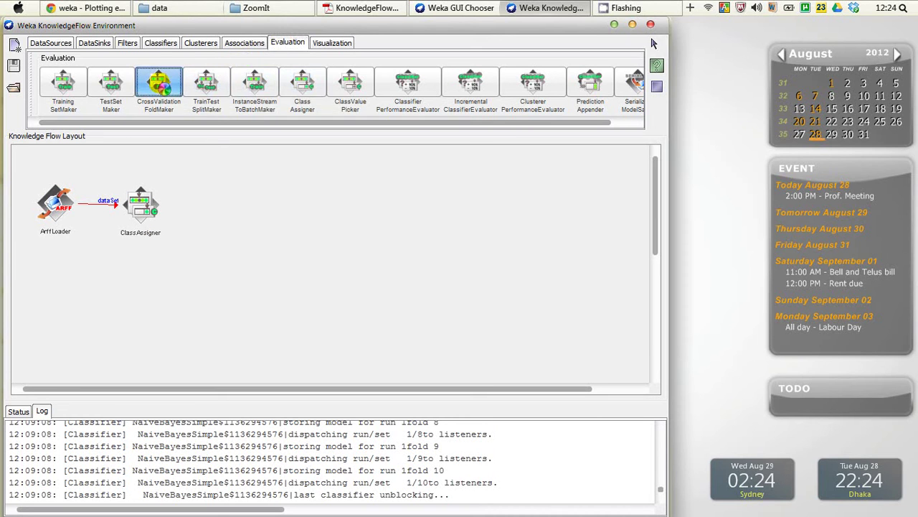
left_click(224, 204)
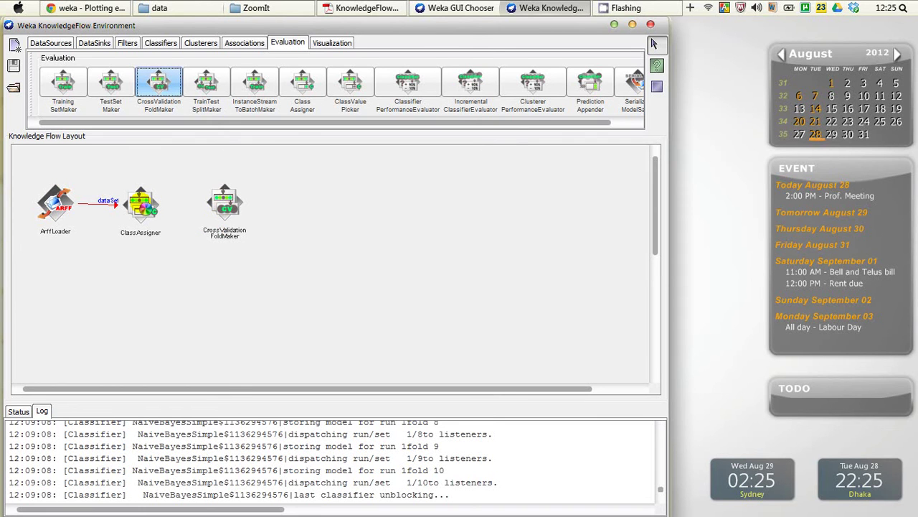
Link the ClassAssigner to the CrossValidation FoldMaker with a dataSet connection and move the fold maker slightly further right.
right_click(144, 208)
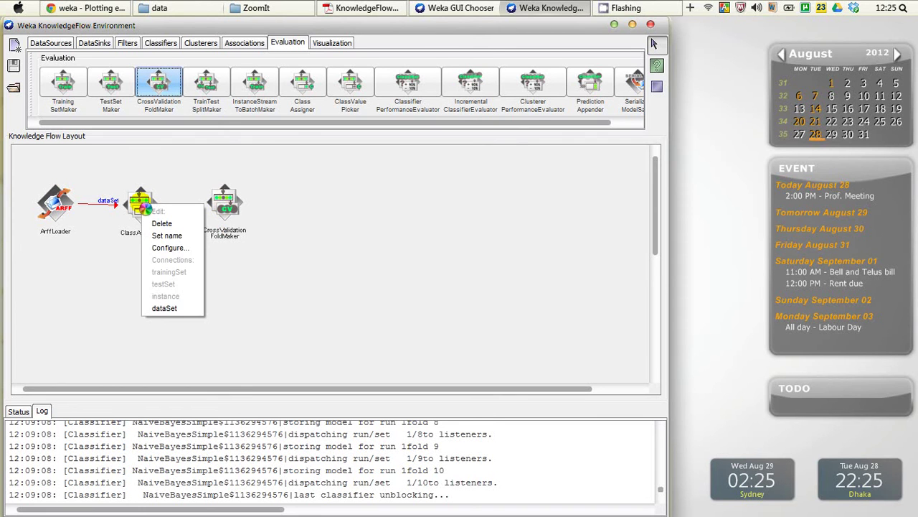
left_click(164, 308)
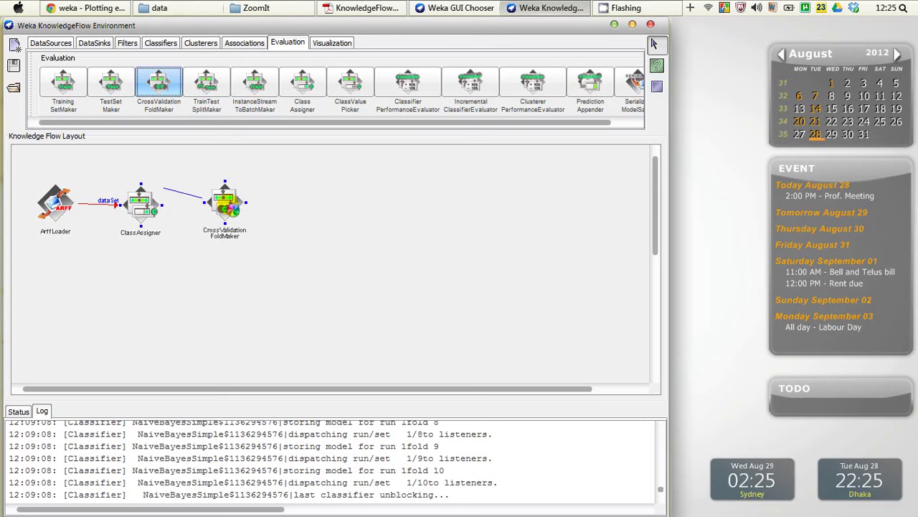
left_click(219, 202)
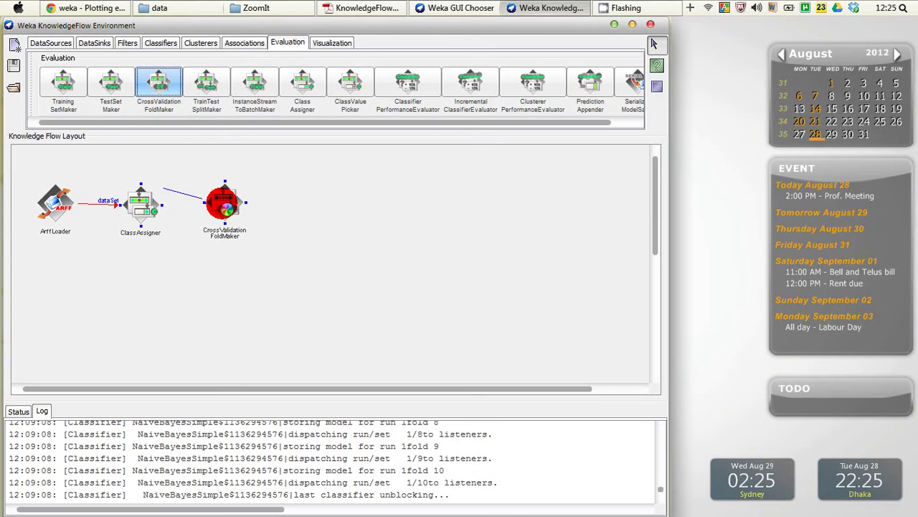
left_click_drag(224, 204, 252, 206)
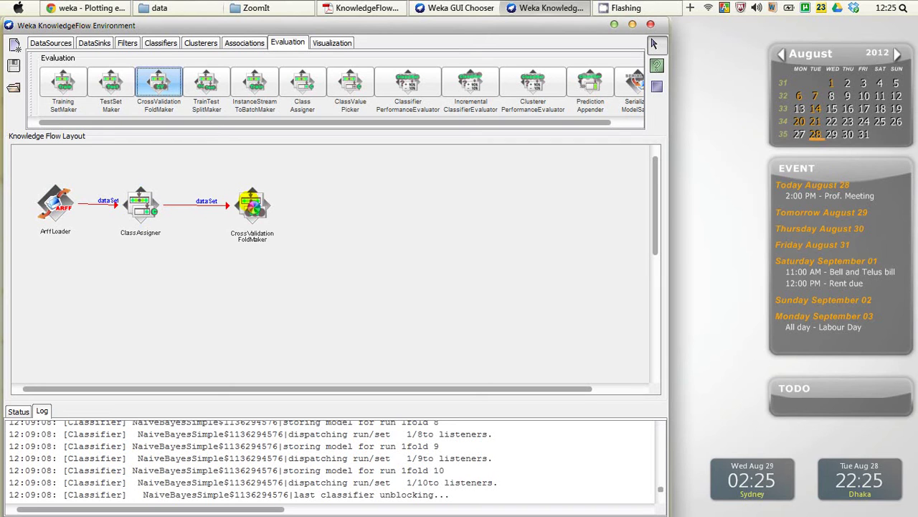
Place a NaiveBayes classifier component to the right of the CrossValidation FoldMaker in the layout.
left_click(162, 45)
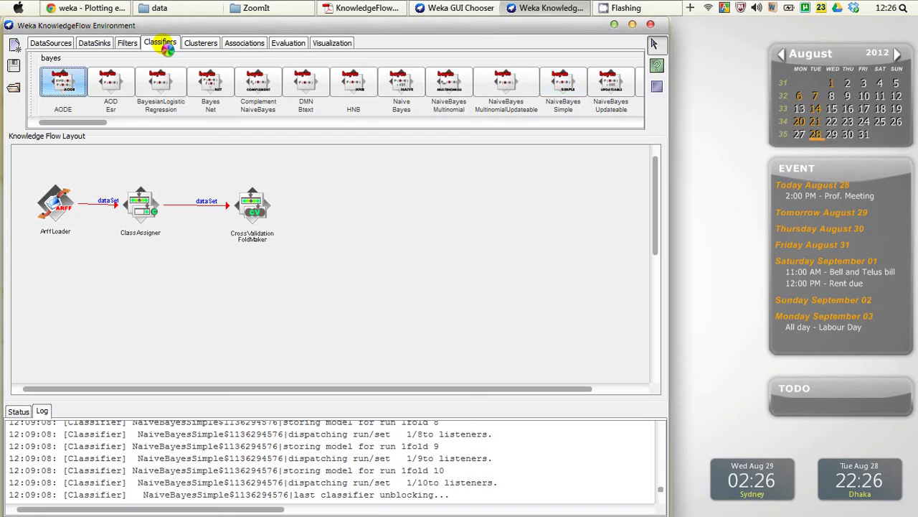
left_click(401, 85)
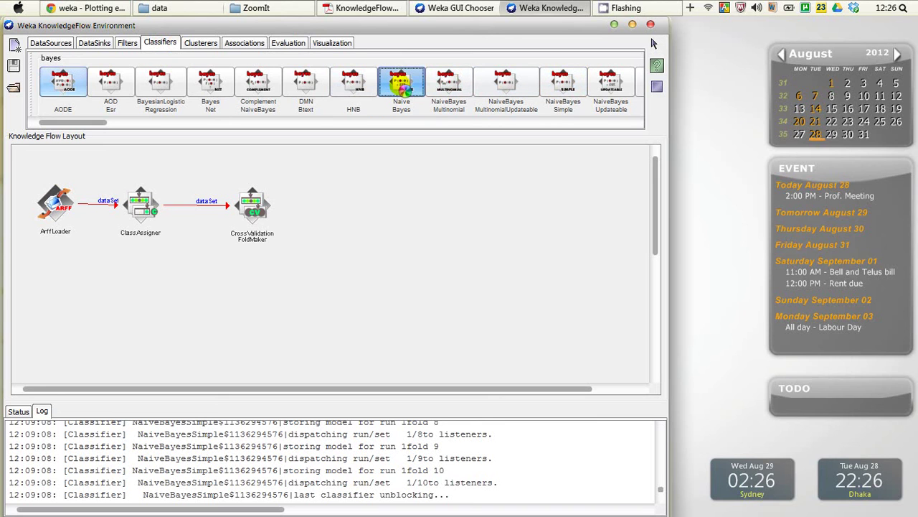
left_click(358, 199)
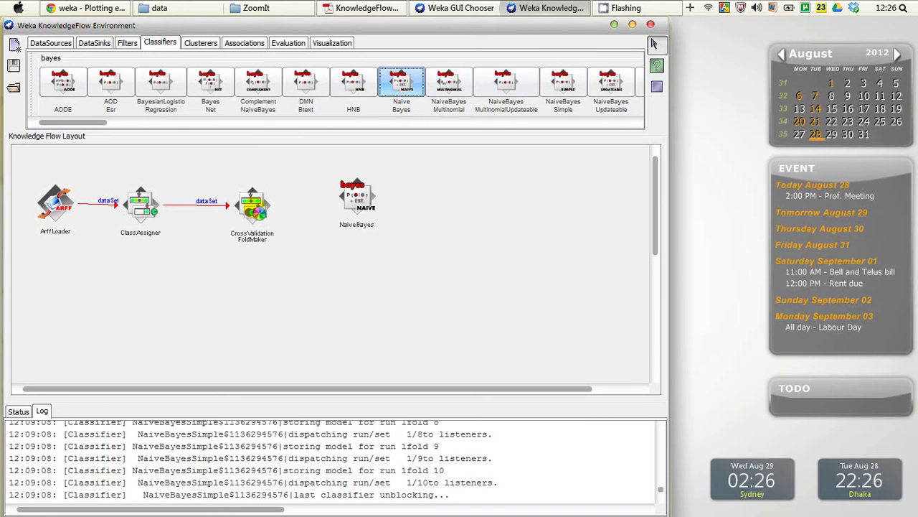
Link the CrossValidation FoldMaker to NaiveBayes with both a trainingSet and a testSet connection.
right_click(254, 209)
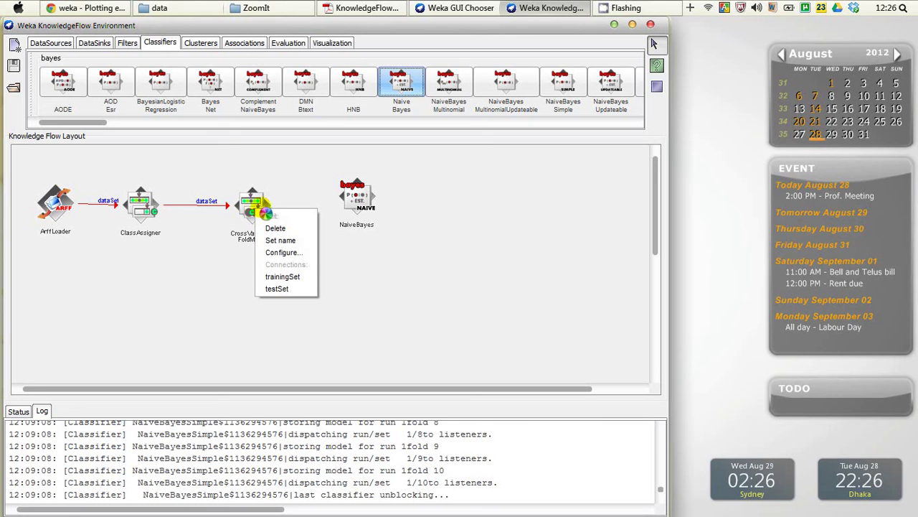
left_click(282, 277)
left_click(357, 192)
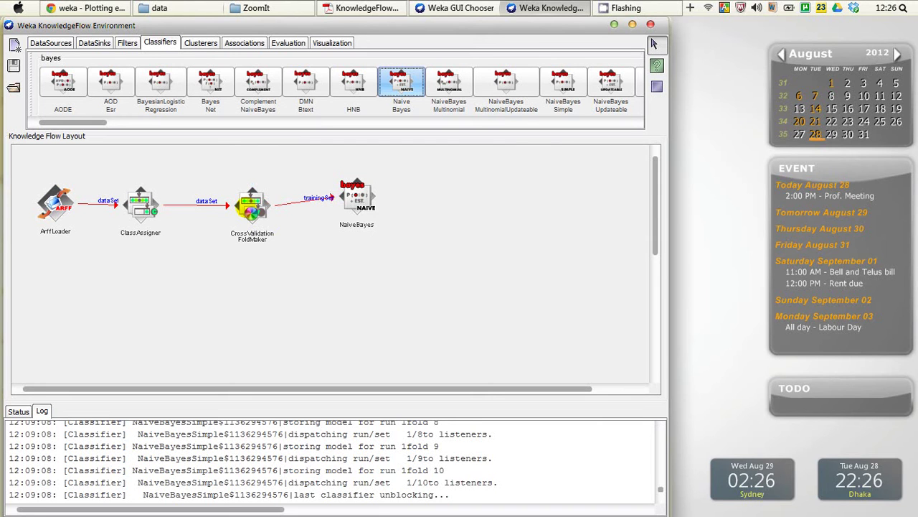
right_click(249, 209)
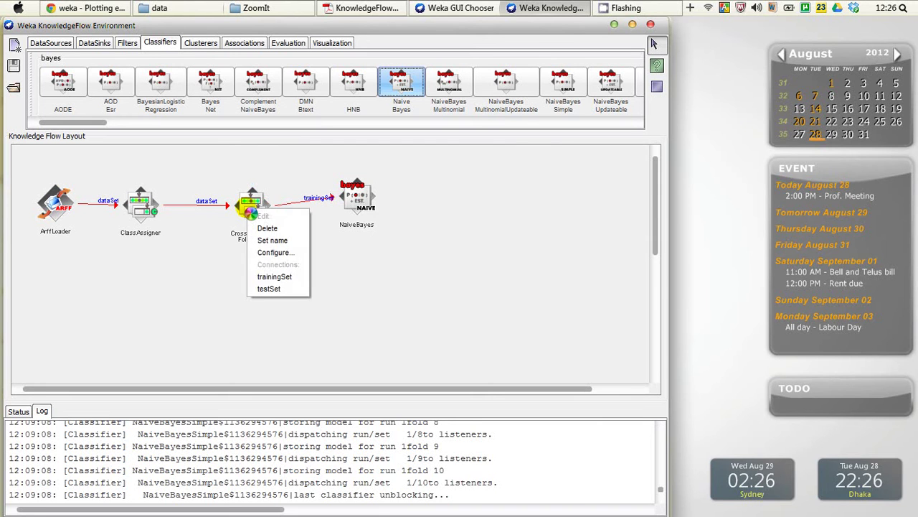
left_click(271, 289)
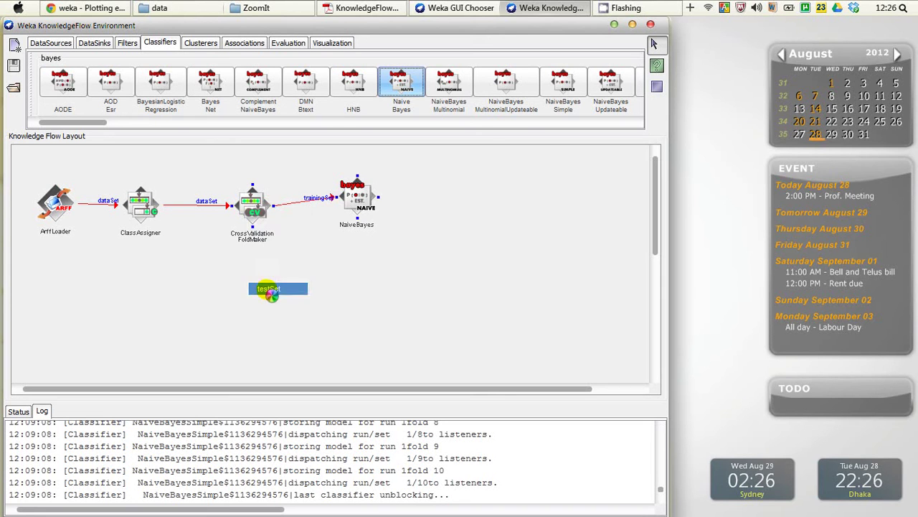
left_click(357, 203)
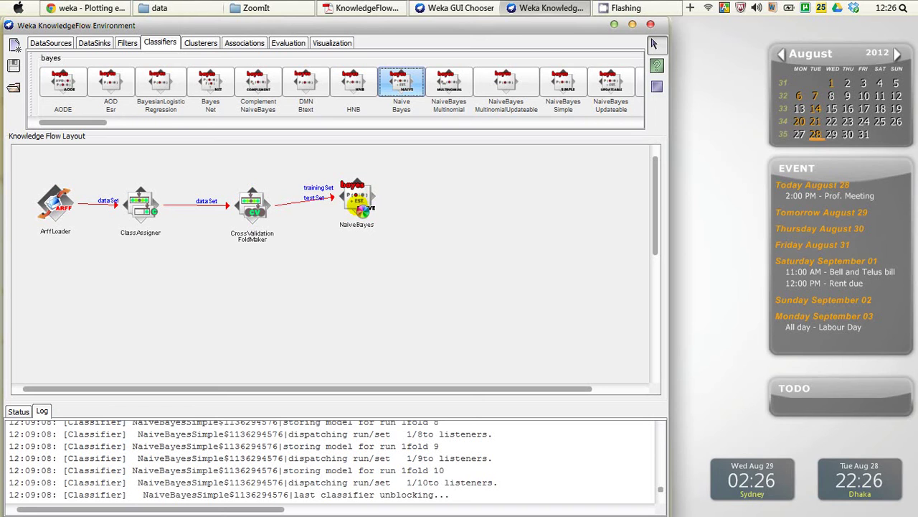
Place a Classifier PerformanceEvaluator component to the right of NaiveBayes in the layout.
left_click(294, 43)
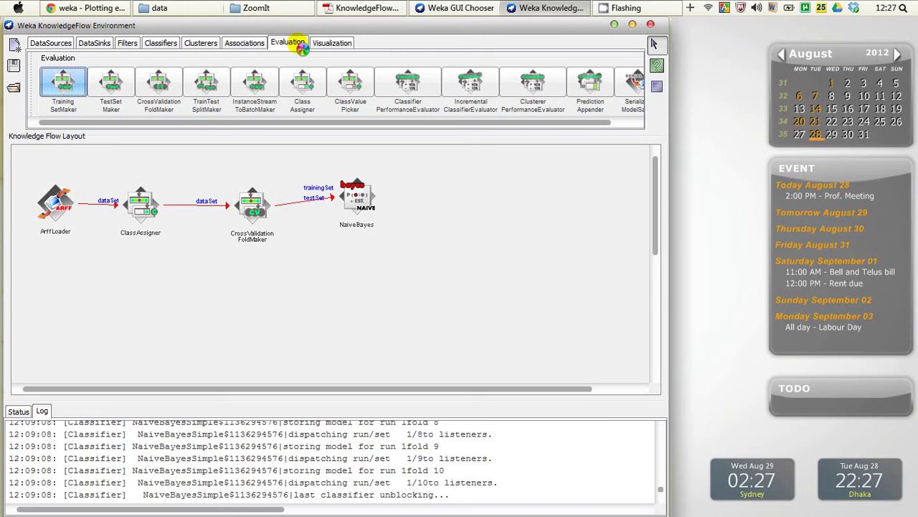
left_click(407, 82)
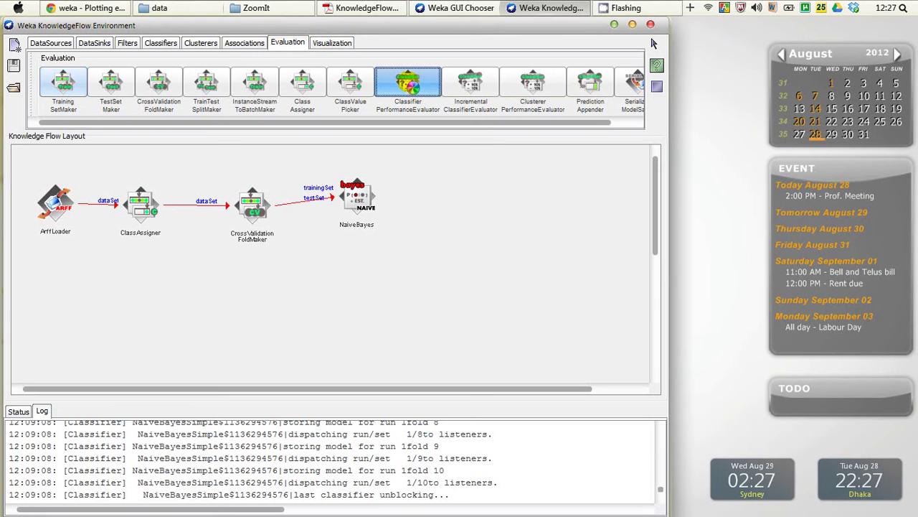
left_click(451, 228)
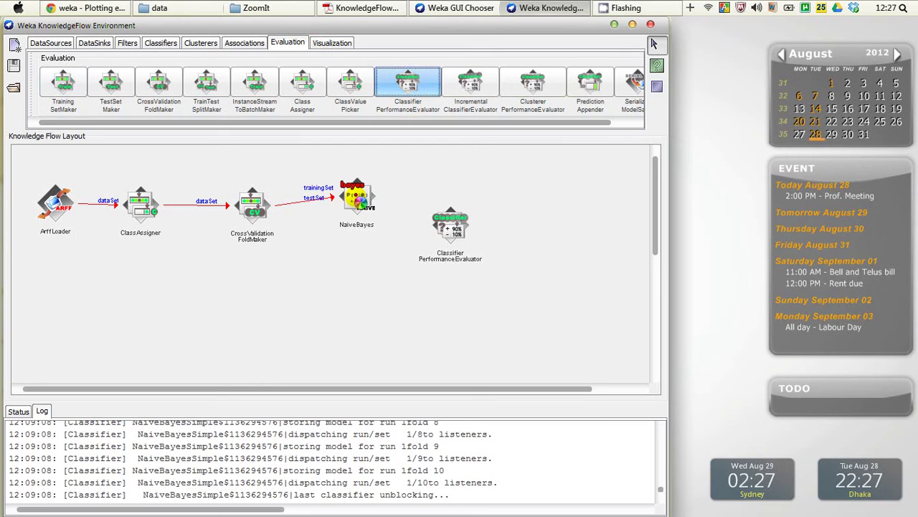
Link NaiveBayes to the Classifier PerformanceEvaluator with a batchClassifier connection and move the evaluator further right, level with NaiveBayes.
right_click(357, 200)
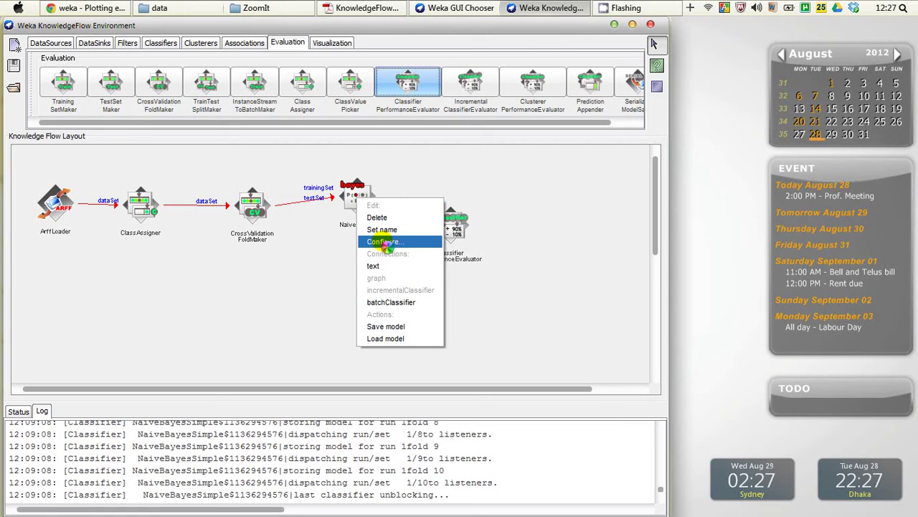
left_click(401, 304)
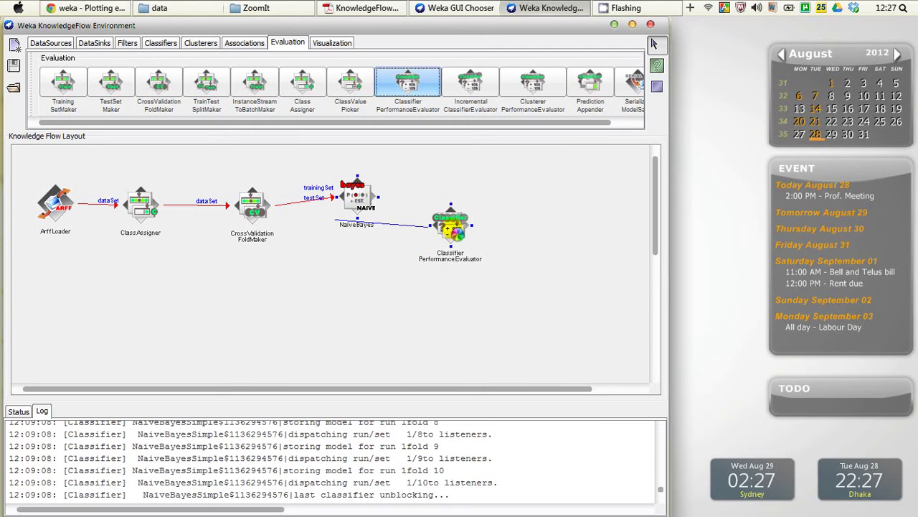
left_click(431, 227)
left_click_drag(450, 228, 518, 195)
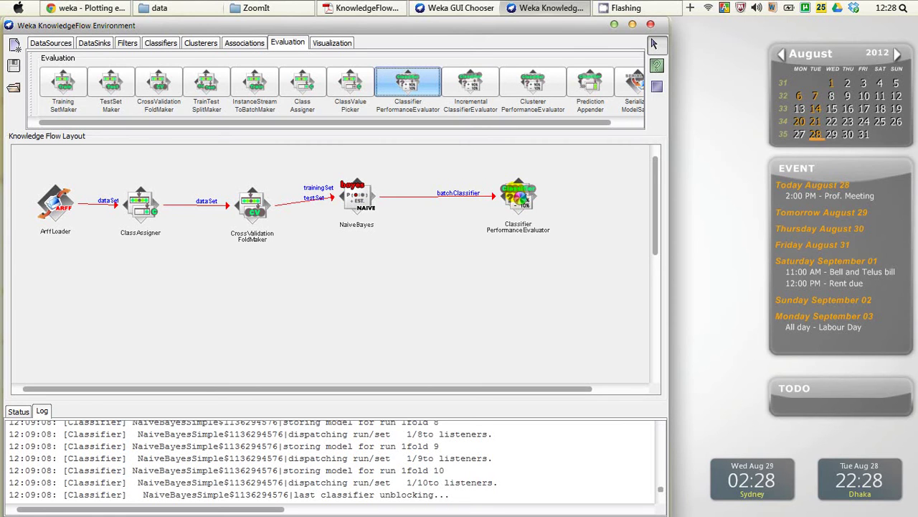
Place a TextViewer component below the Classifier PerformanceEvaluator in the layout.
left_click(337, 43)
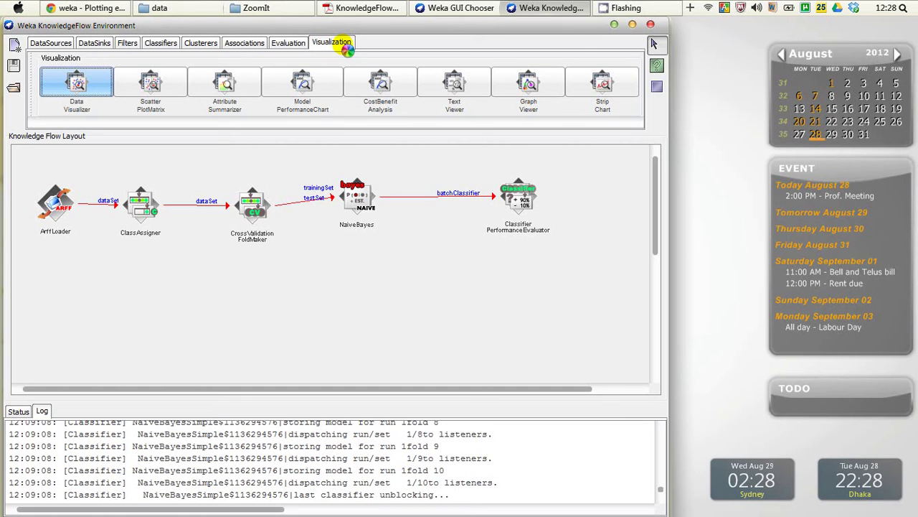
left_click(479, 90)
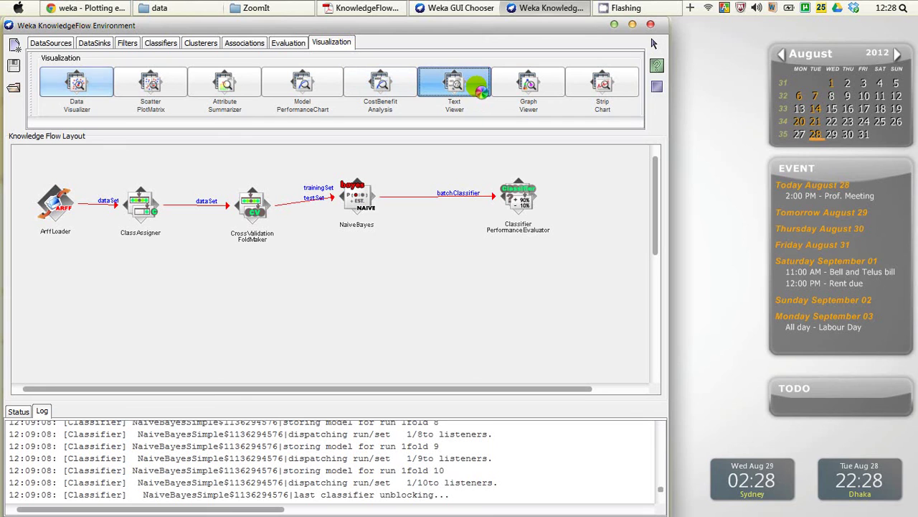
left_click(517, 300)
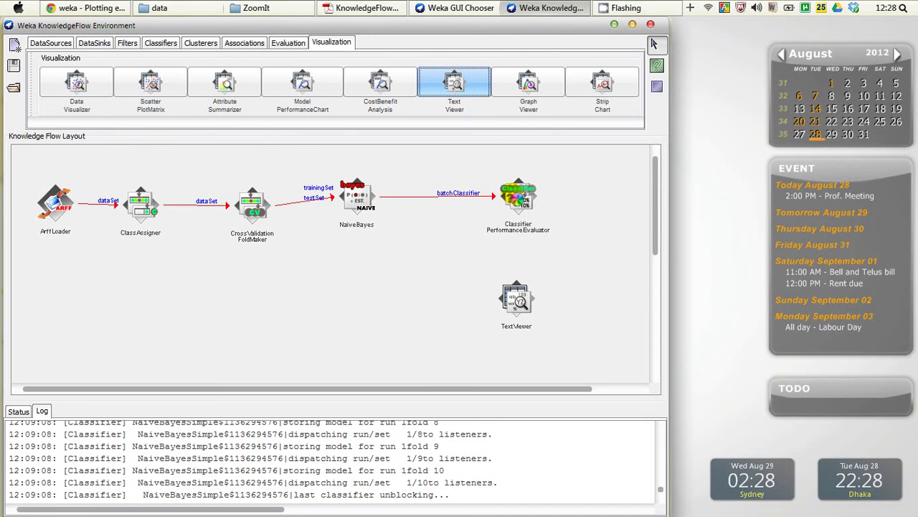
Link the Classifier PerformanceEvaluator to the TextViewer with a text connection.
right_click(513, 196)
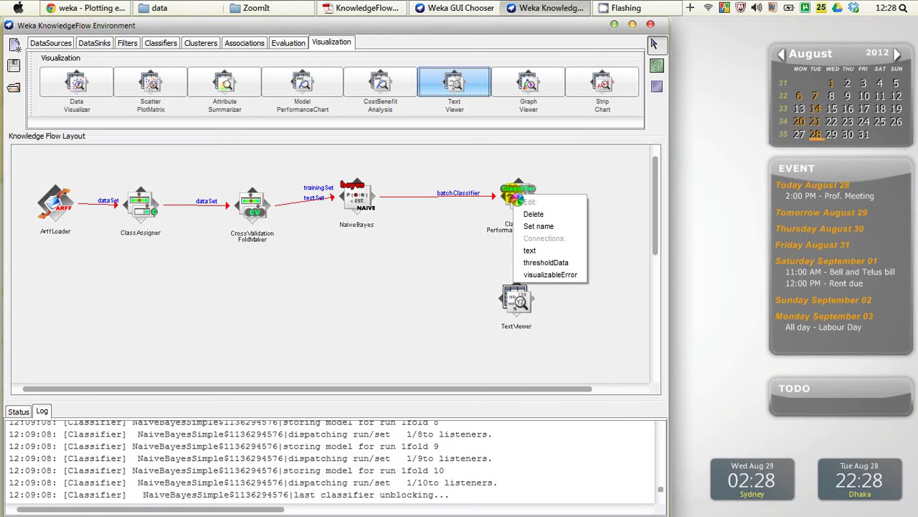
left_click(529, 250)
left_click(517, 300)
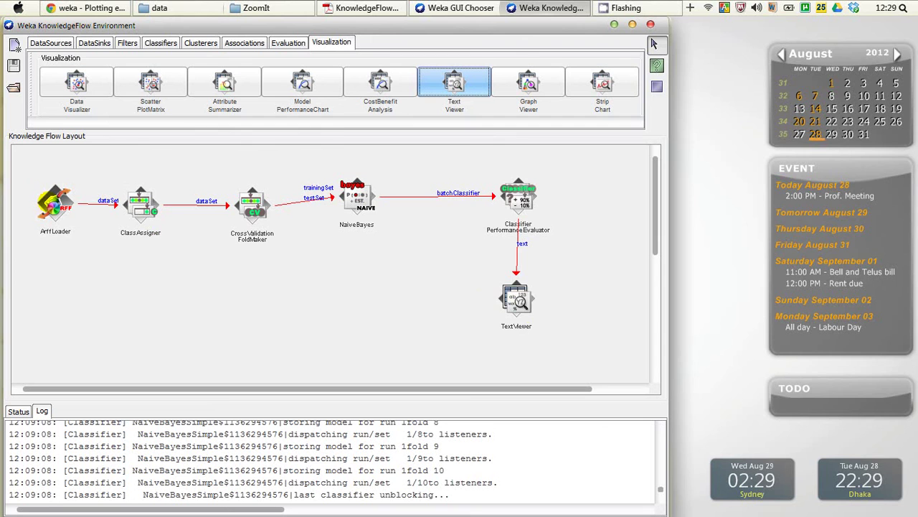
Run the flow by starting loading on the ArffLoader, and check the components' status and the log.
right_click(51, 204)
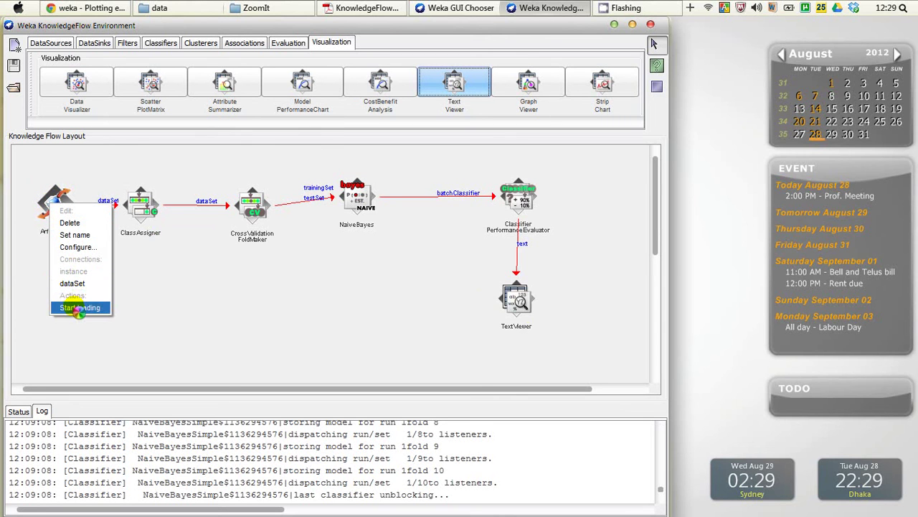
left_click(79, 307)
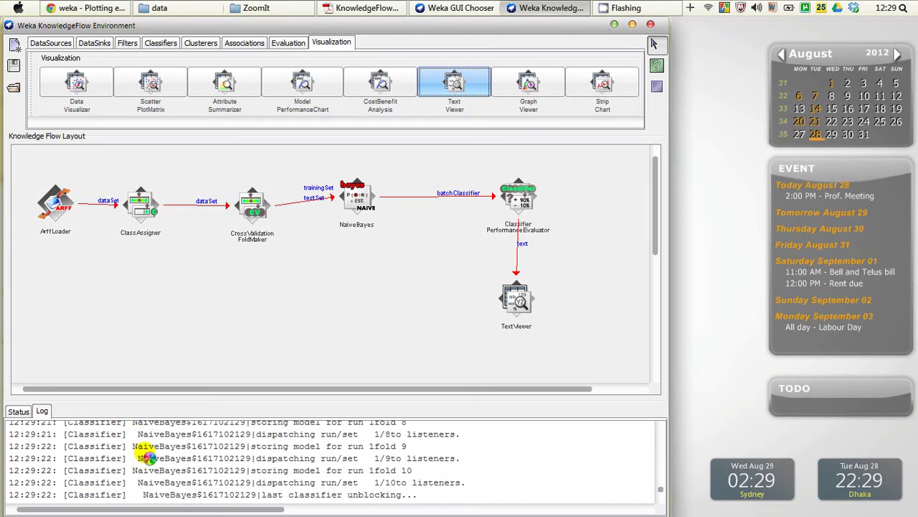
left_click(18, 411)
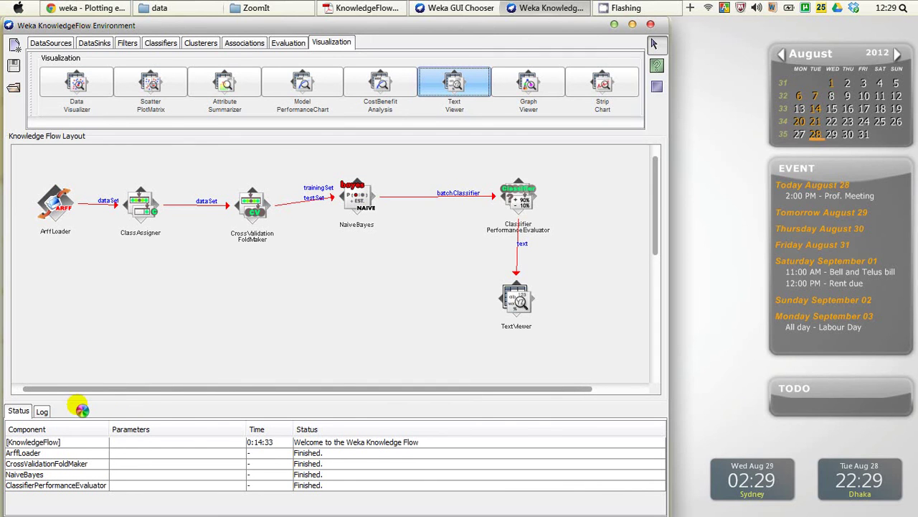
left_click(42, 410)
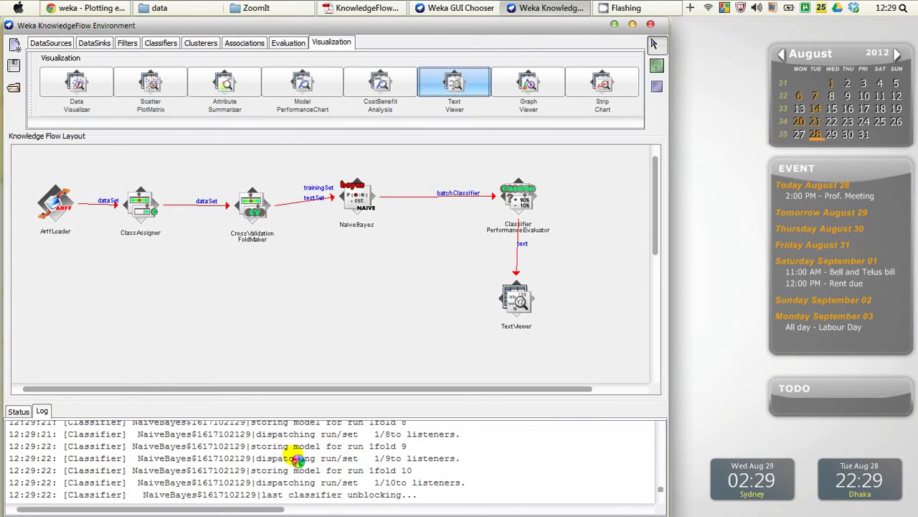
left_click(19, 411)
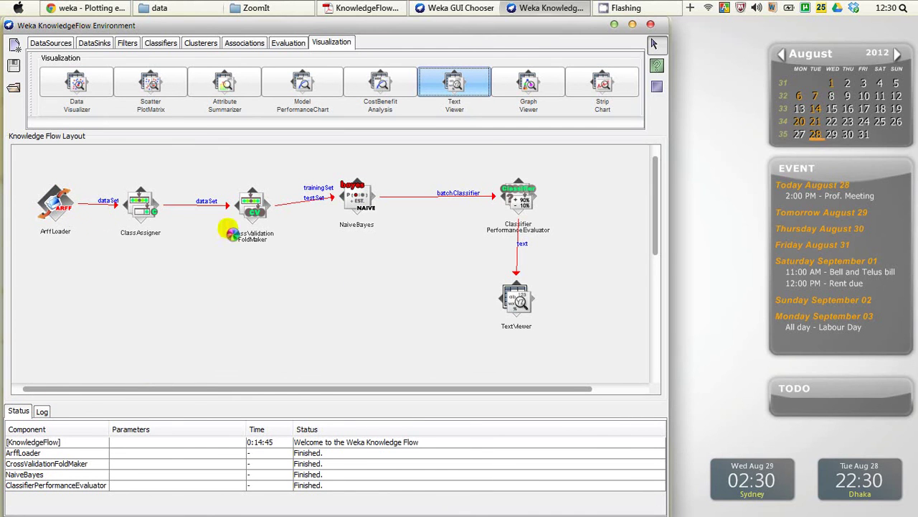
right_click(62, 209)
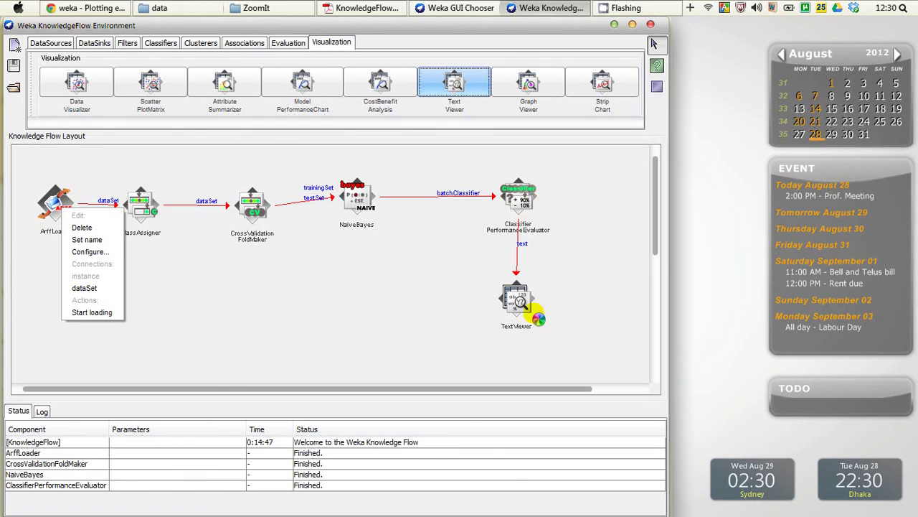
left_click(558, 331)
Show the TextViewer's results, maximize the results window to read the NaiveBayes evaluation, and close it.
left_click(520, 302)
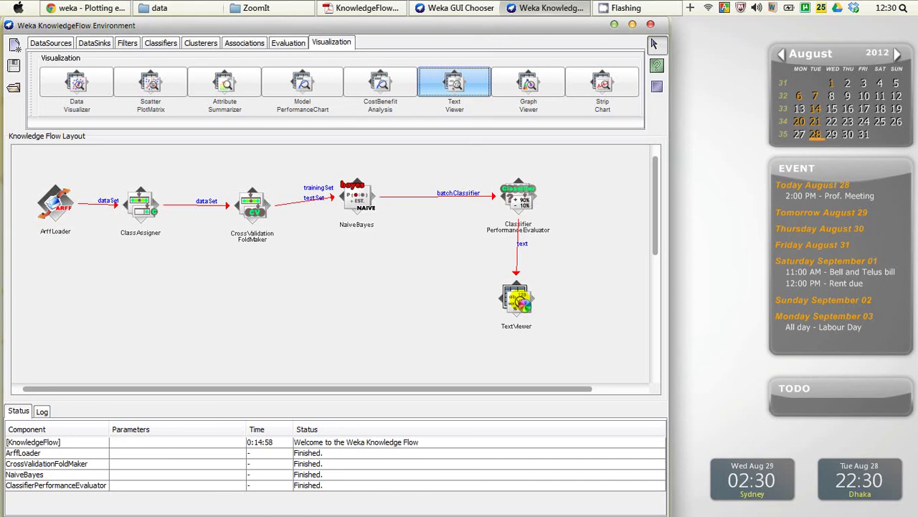
right_click(520, 302)
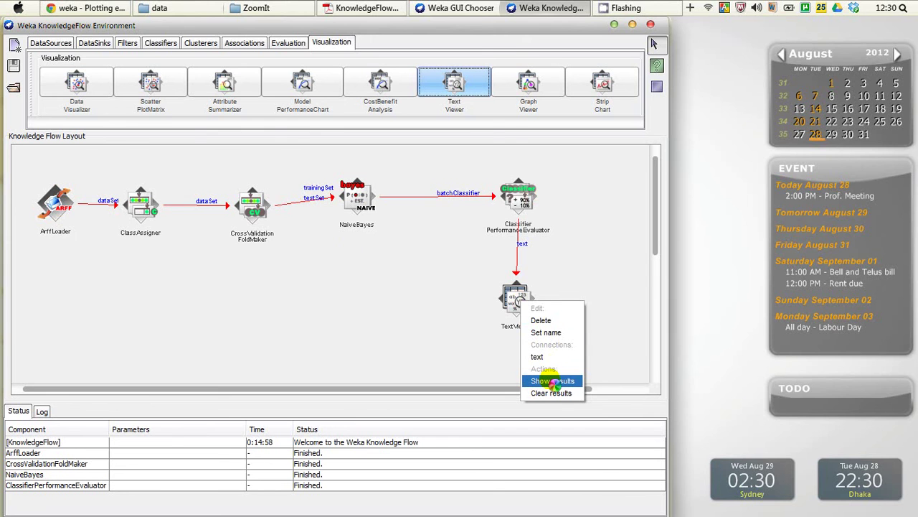
left_click(553, 381)
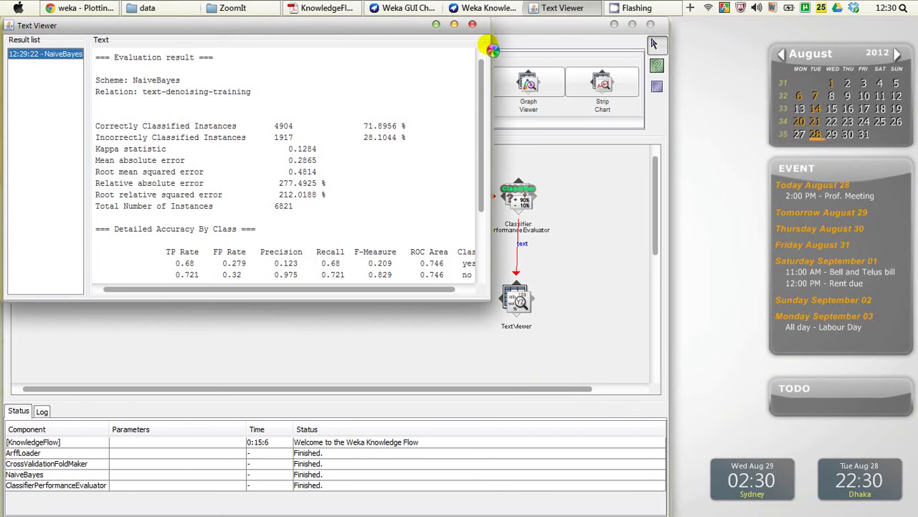
left_click(455, 25)
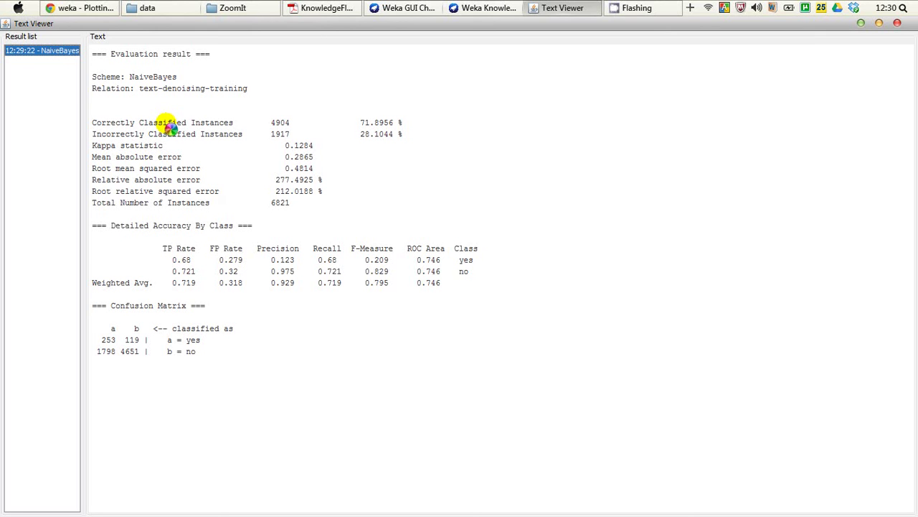
left_click(897, 23)
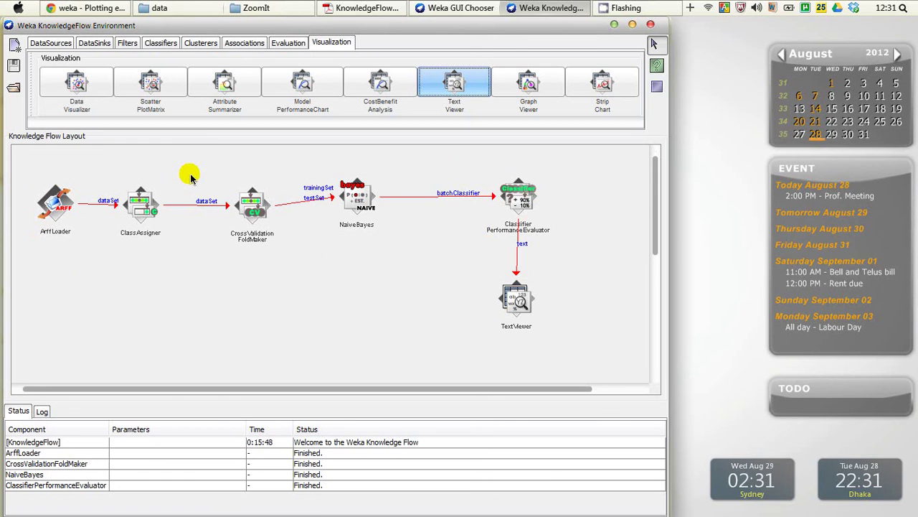
Bring up the option to save the flow layout as an image, review the available file types, and cancel without saving.
left_click(323, 275, "ctrl+shift")
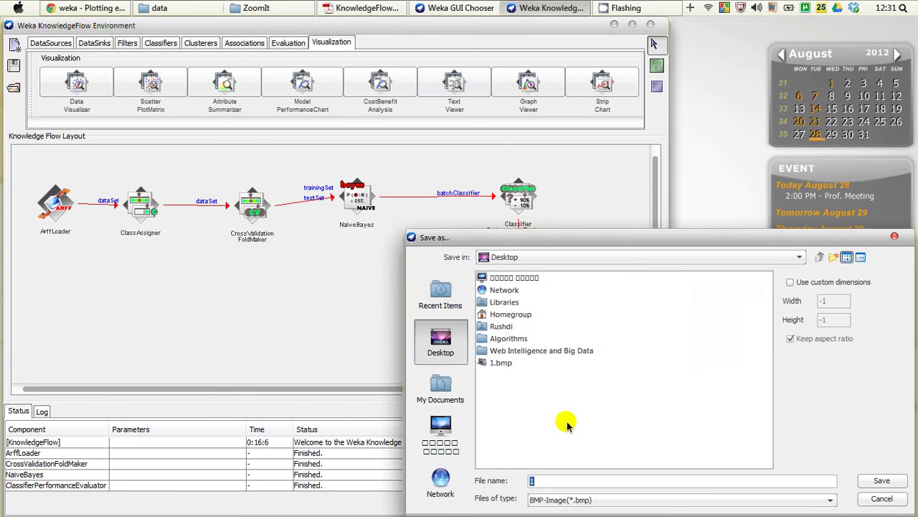
left_click(578, 495)
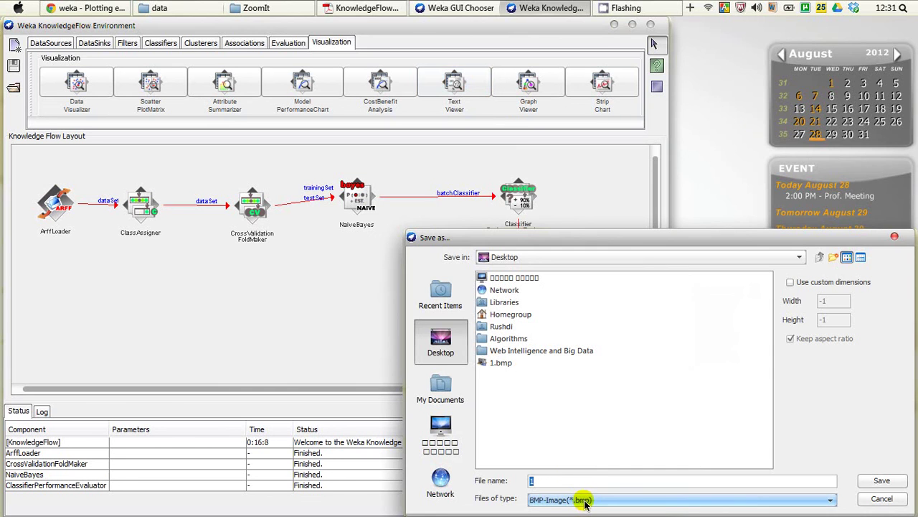
left_click(586, 502)
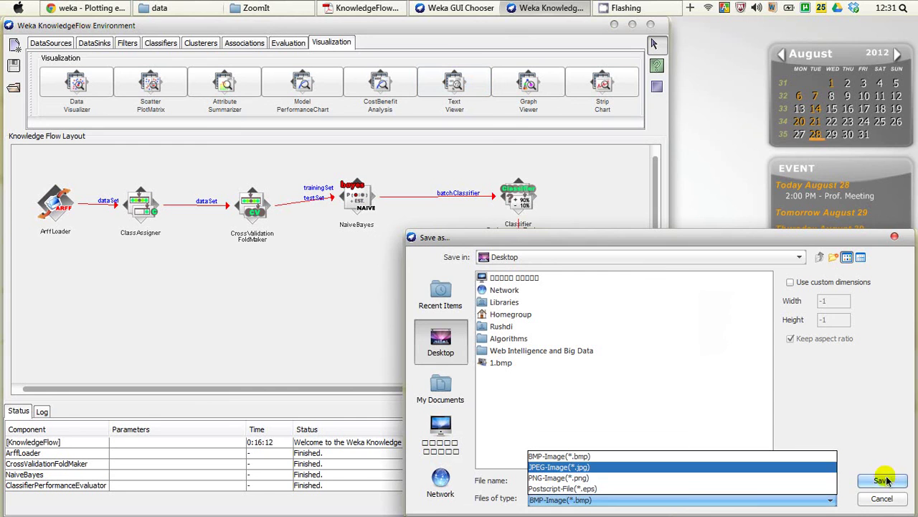
left_click(879, 502)
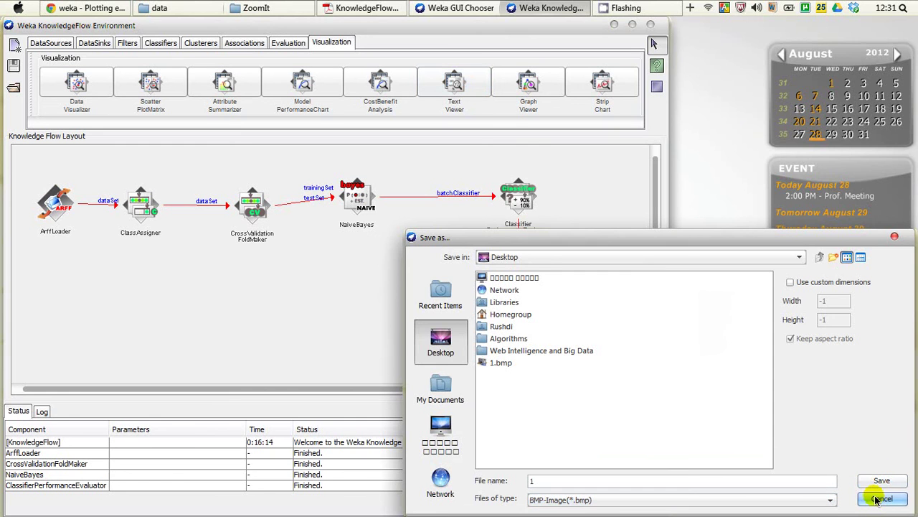
left_click(881, 499)
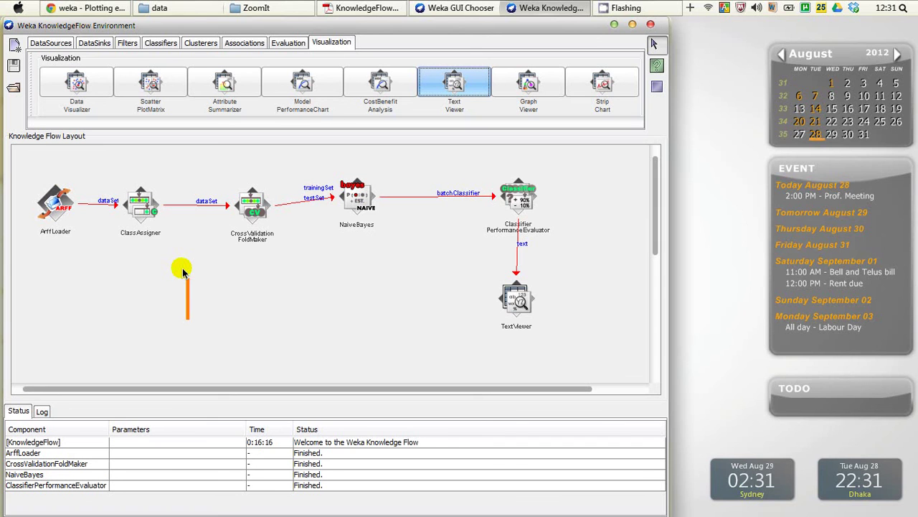
type("clt+")
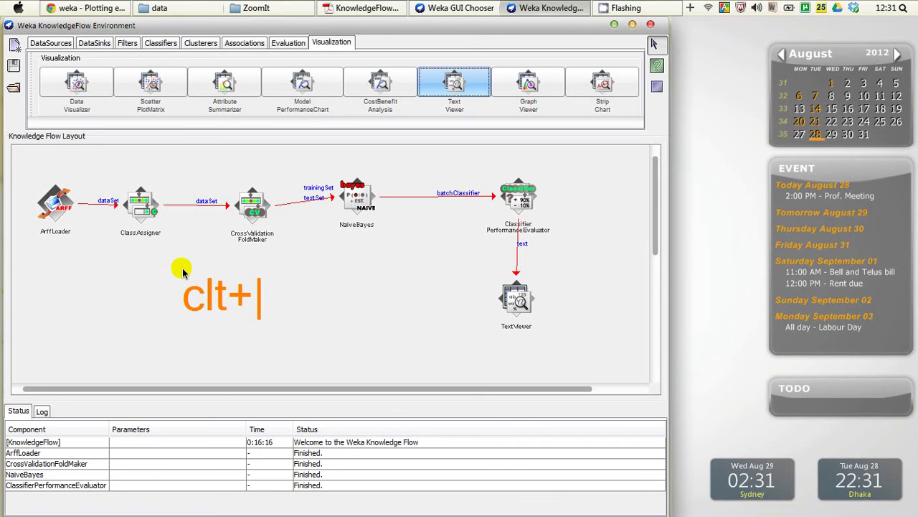
key("BackSpace")
key("BackSpace")
key("BackSpace")
type("ntrol")
key("BackSpace")
key("BackSpace")
key("BackSpace")
key("BackSpace")
key("BackSpace")
type("o")
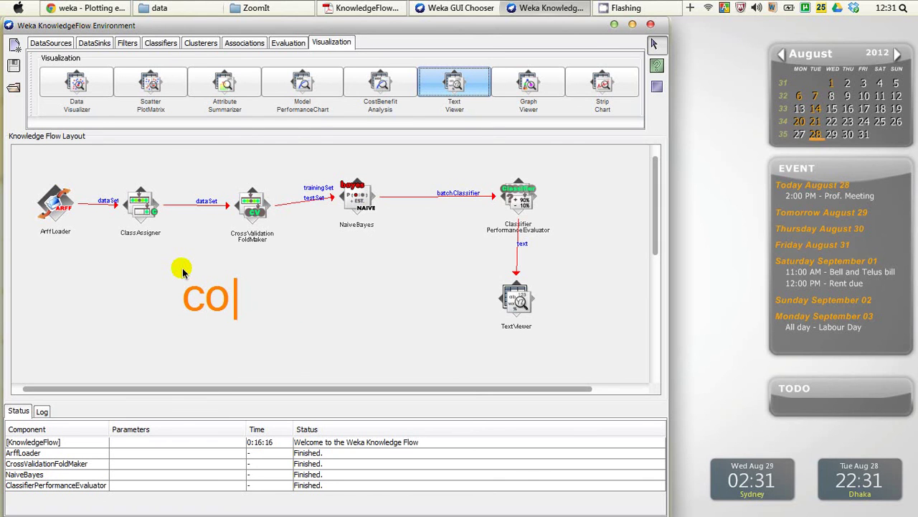
type("ntrol+all")
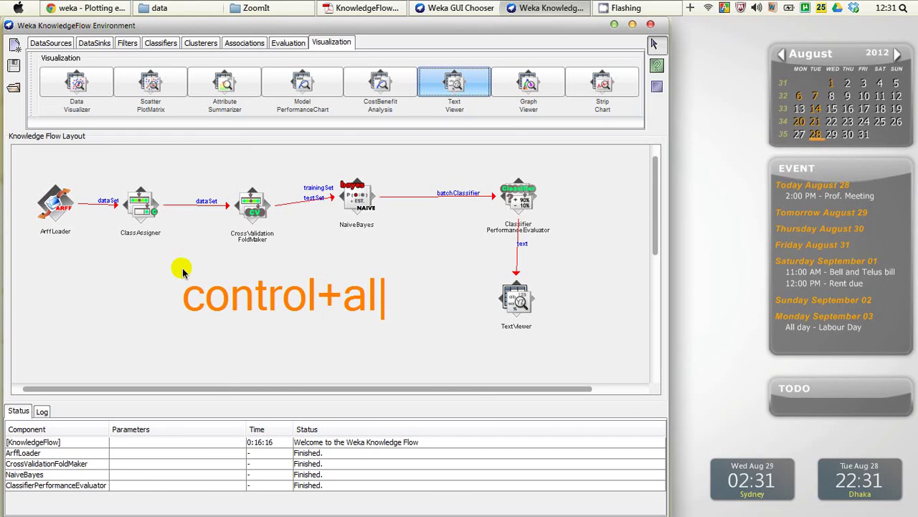
key("BackSpace")
type("t+shif")
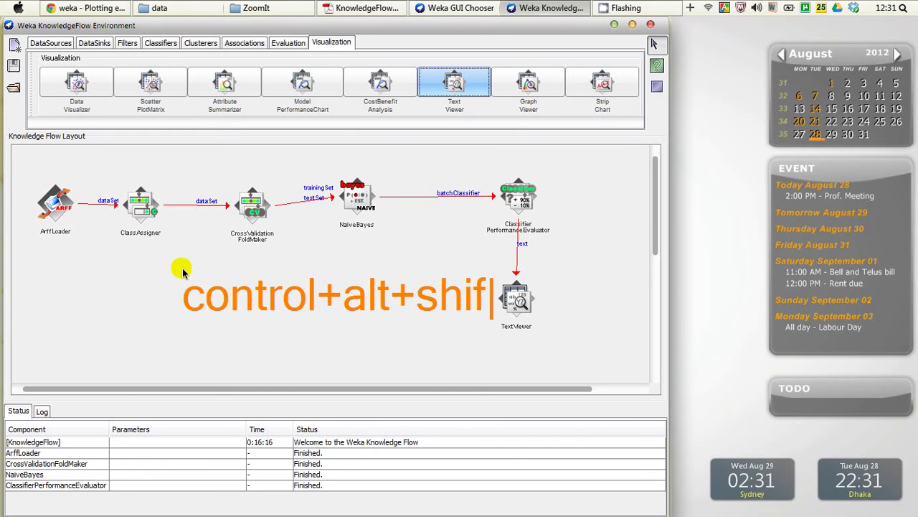
type("t")
key("Return")
type("lef")
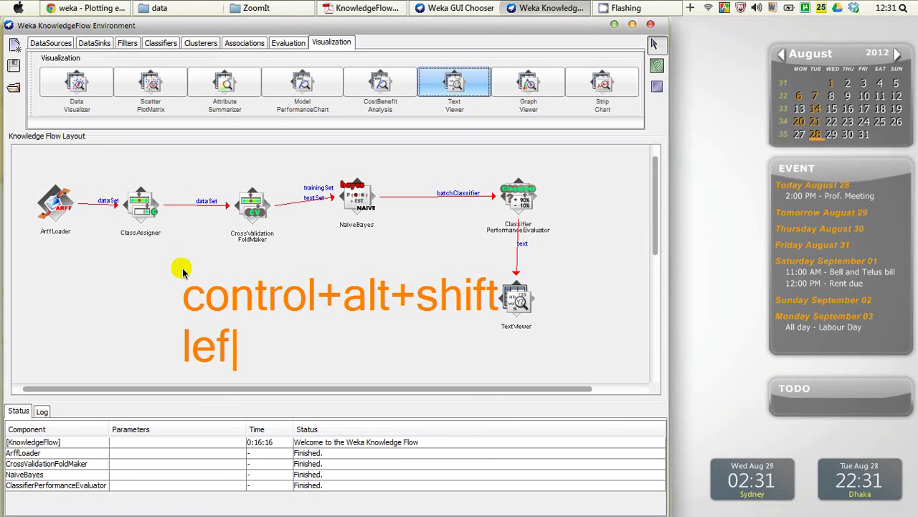
type("t mouse button")
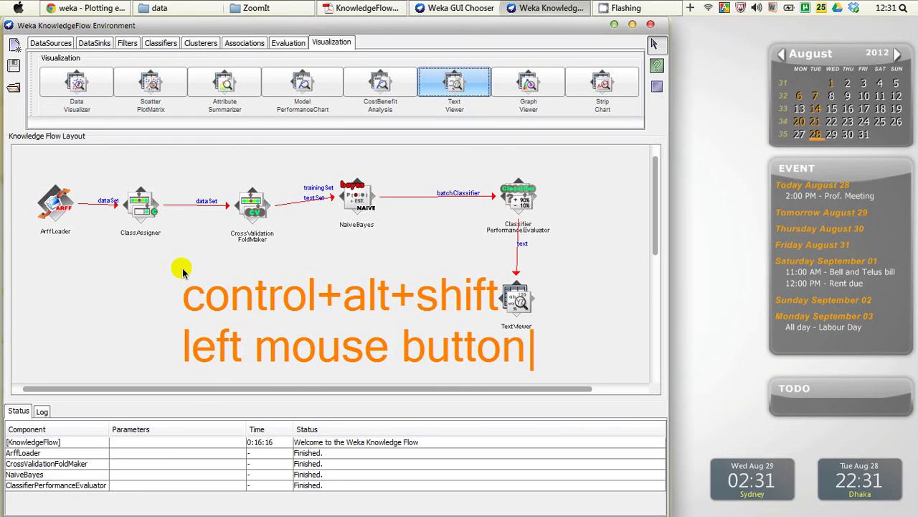
key("Escape")
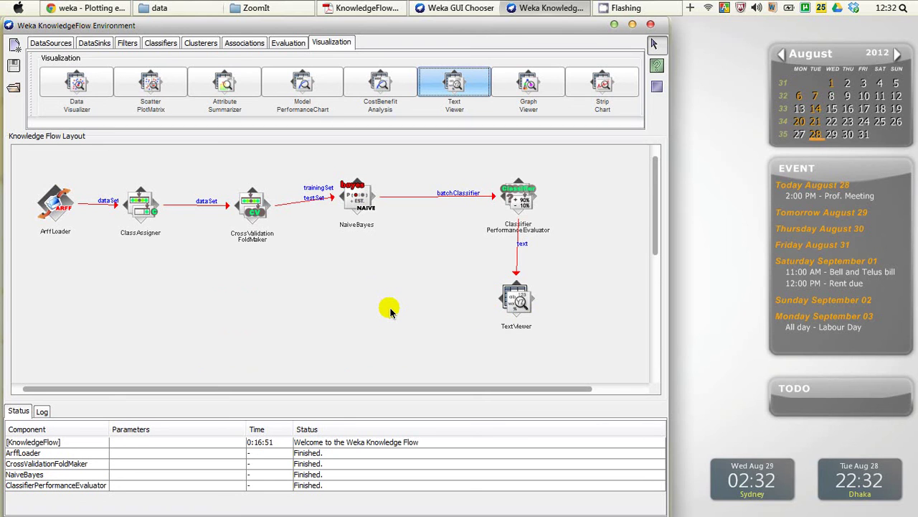
Save the flow layout as the BMP image 1.bmp on the Desktop, and open it from there to check it.
left_click(353, 293, "ctrl+alt+shift")
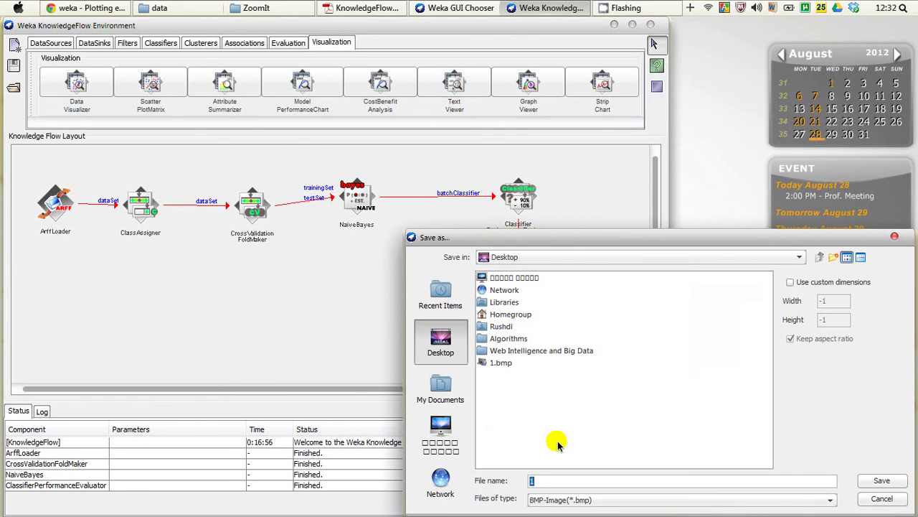
left_click(888, 486)
left_click(614, 23)
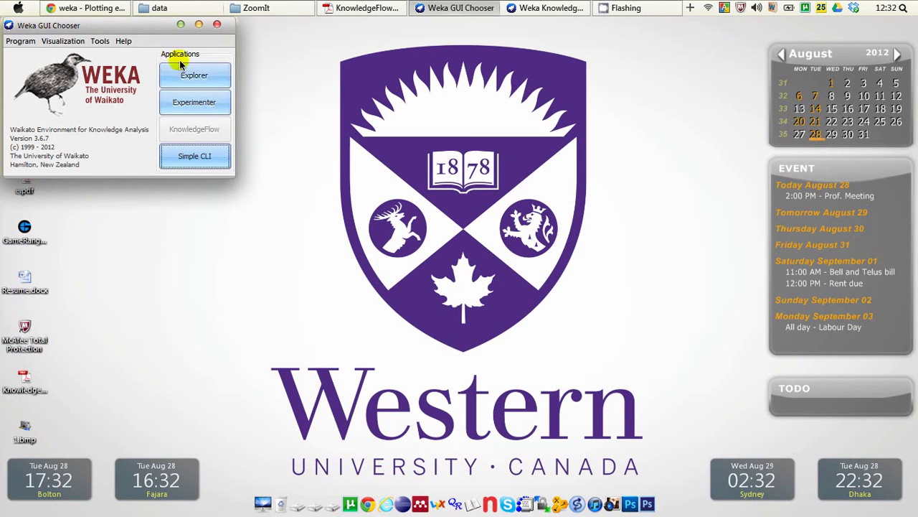
left_click(181, 25)
left_click(20, 429)
double_click(21, 433)
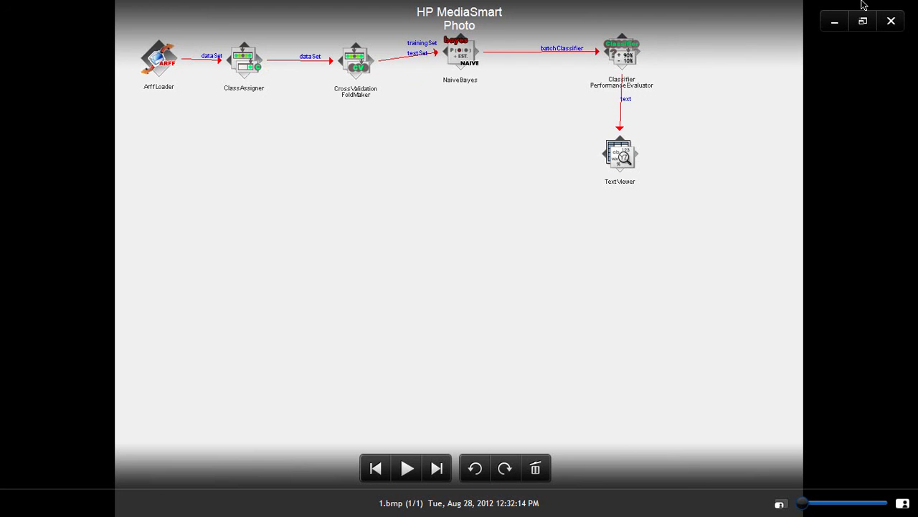
left_click(892, 24)
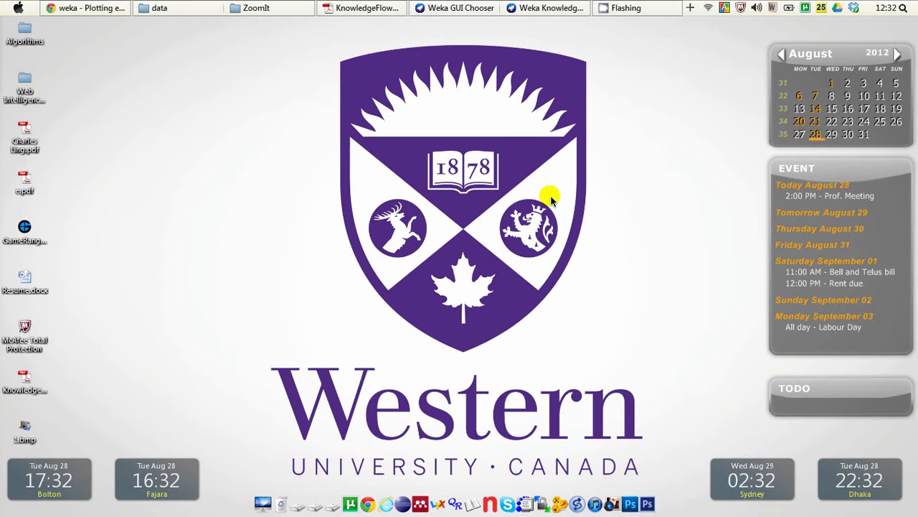
Return to the KnowledgeFlow window, show the TextViewer's results and maximize the results window.
left_click(540, 7)
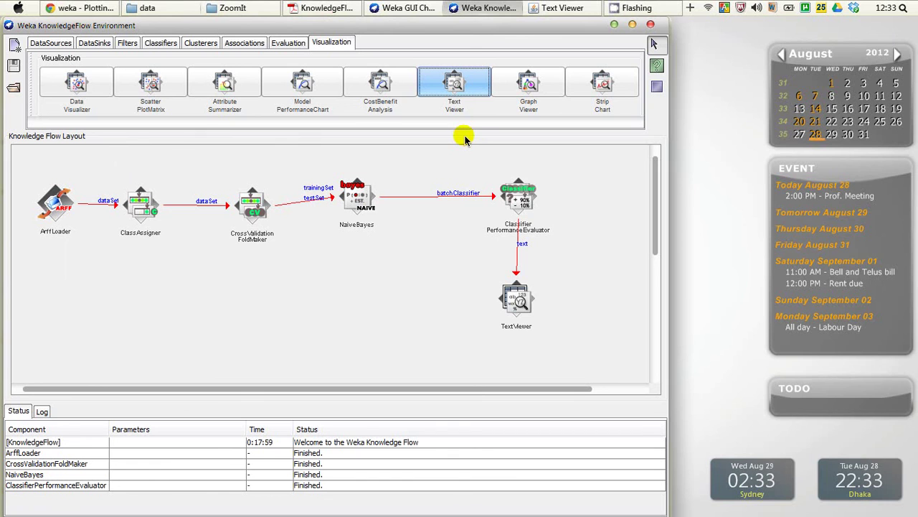
right_click(517, 300)
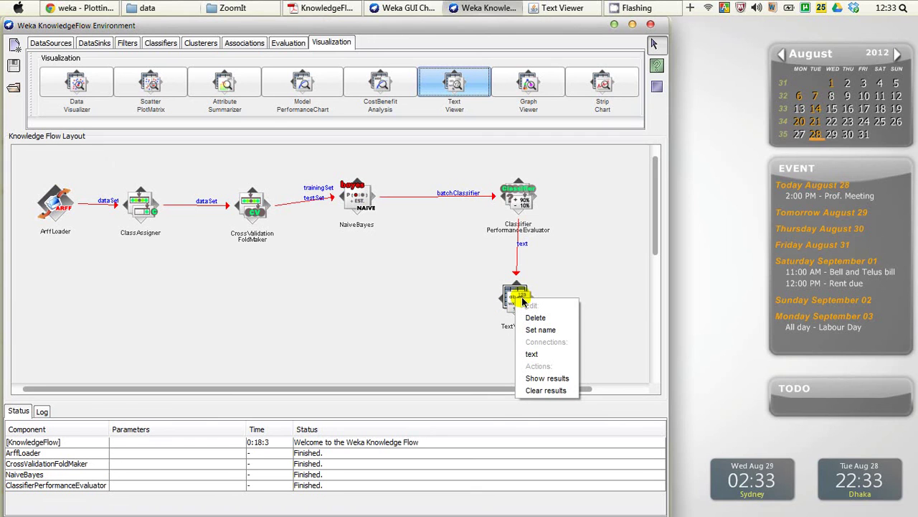
left_click(545, 268)
right_click(506, 302)
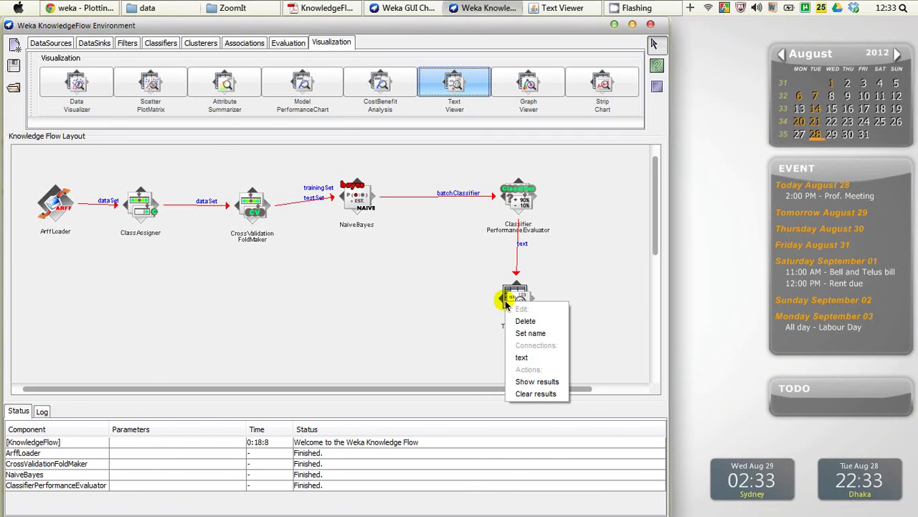
left_click(550, 382)
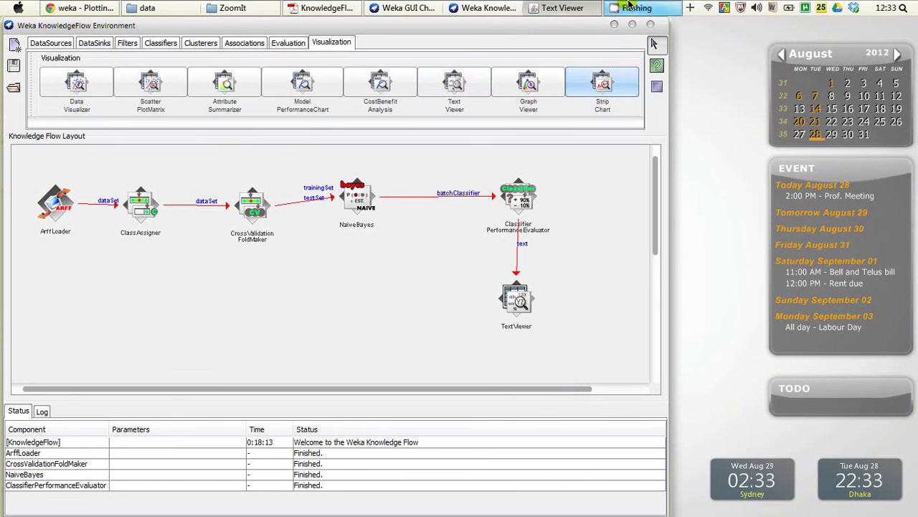
left_click(581, 7)
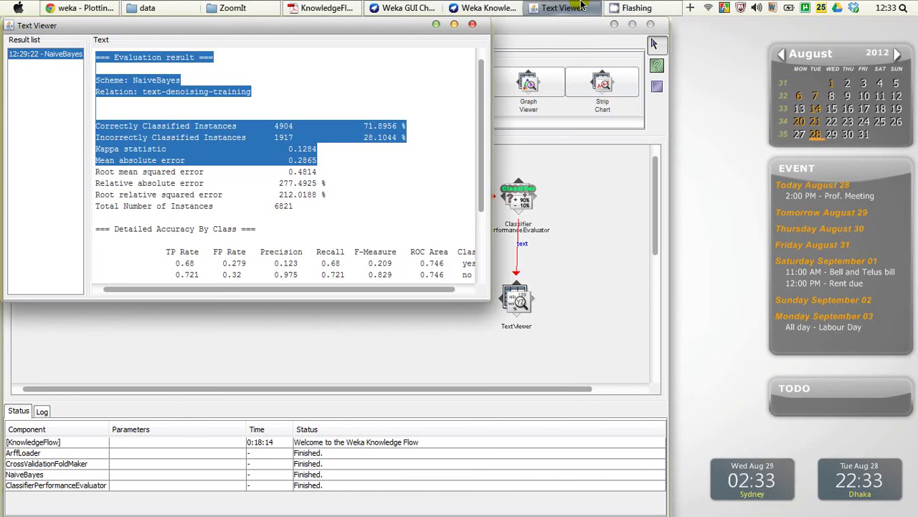
left_click(455, 24)
left_click(505, 169)
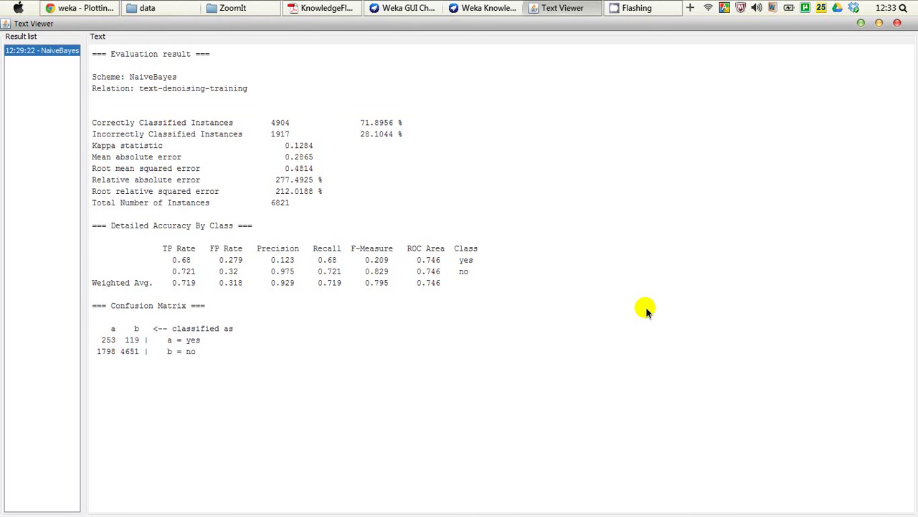
Save the NaiveBayes evaluation text as the BMP image 2 on the Desktop, and close the results window.
left_click(646, 310, "alt+shift")
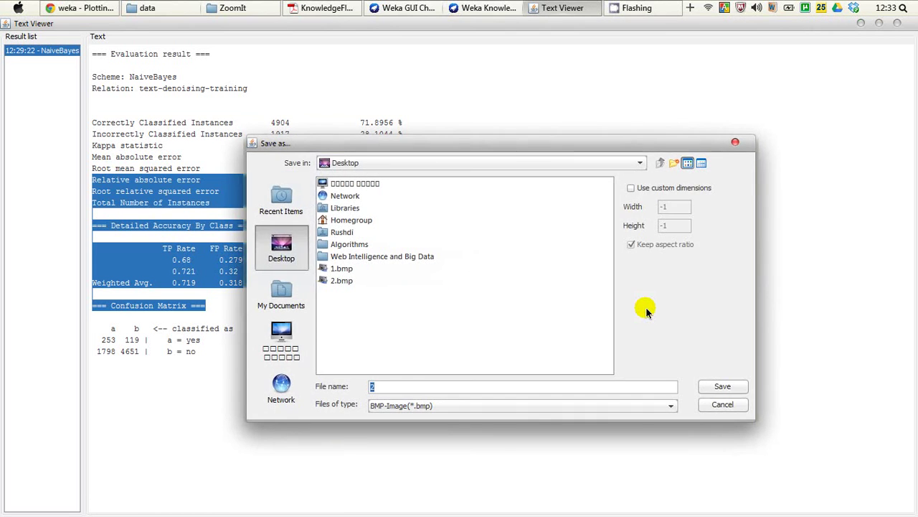
type("2")
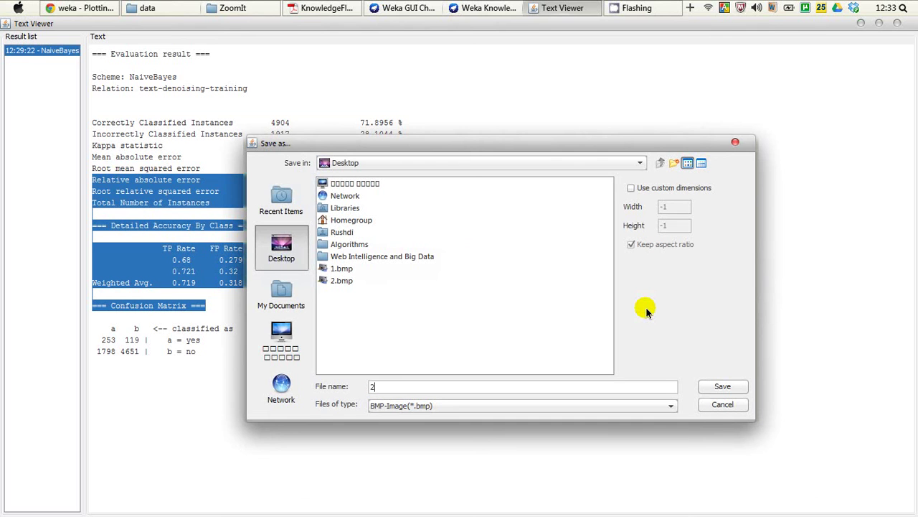
left_click(722, 386)
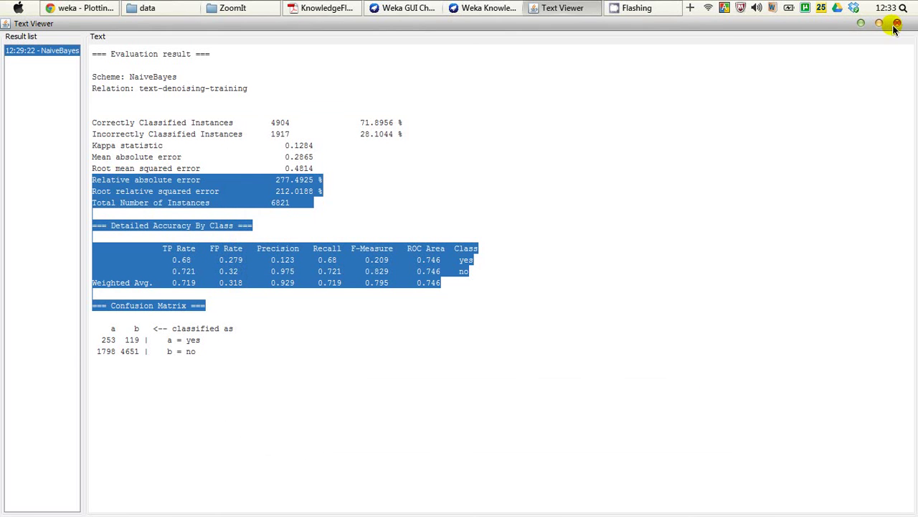
left_click(896, 25)
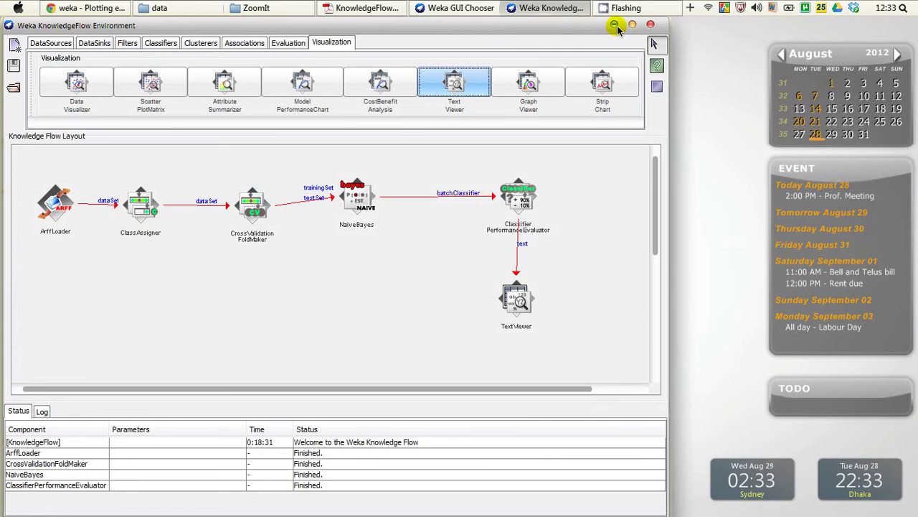
Minimize the KnowledgeFlow window and sort the desktop icons by item type.
left_click(615, 26)
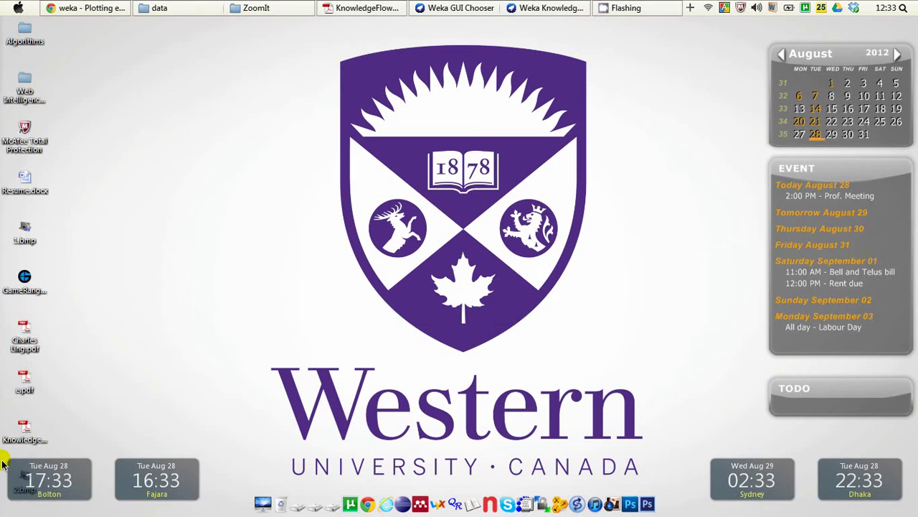
right_click(176, 213)
mouse_move(249, 235)
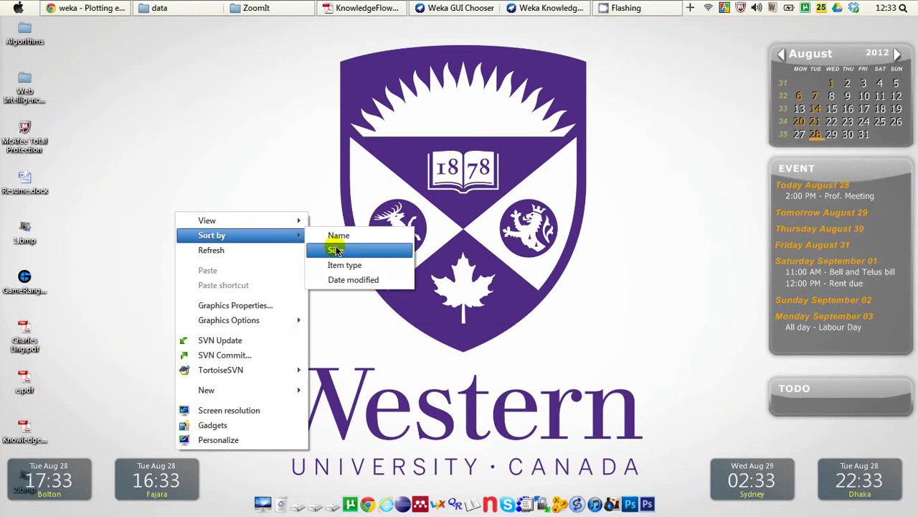
left_click(337, 264)
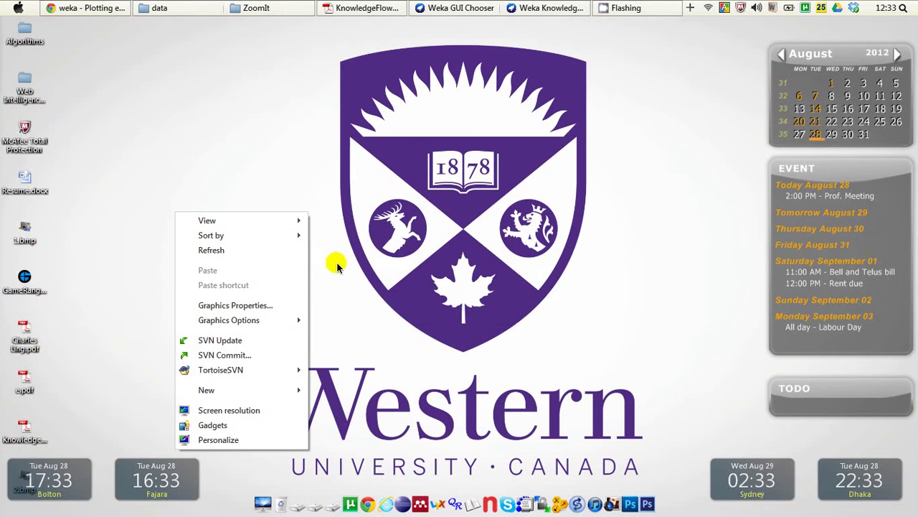
mouse_move(281, 234)
left_click(334, 263)
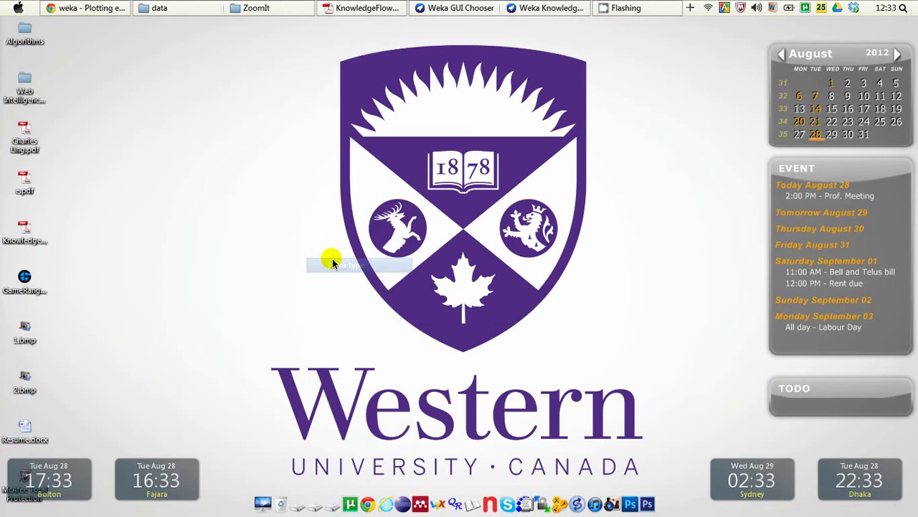
Open 2.bmp from the desktop to check the saved results image, and return to the KnowledgeFlow window.
double_click(22, 388)
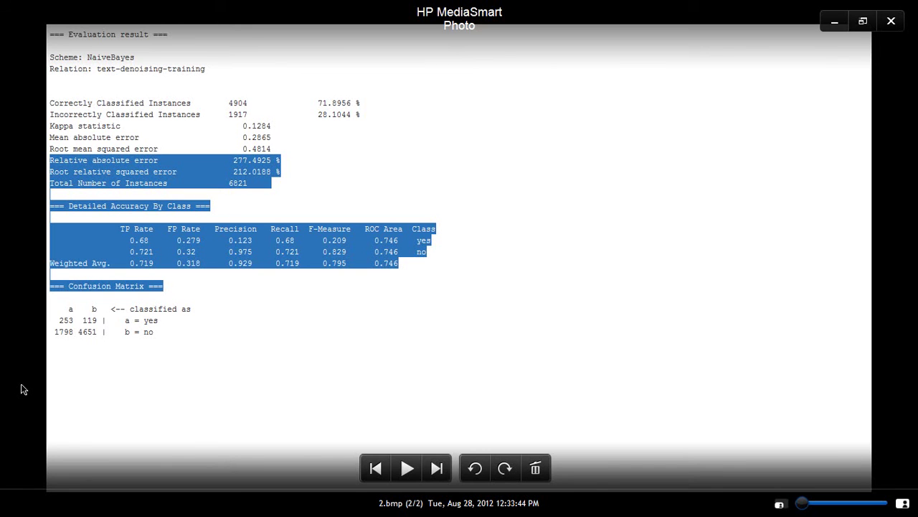
left_click(901, 19)
left_click(552, 8)
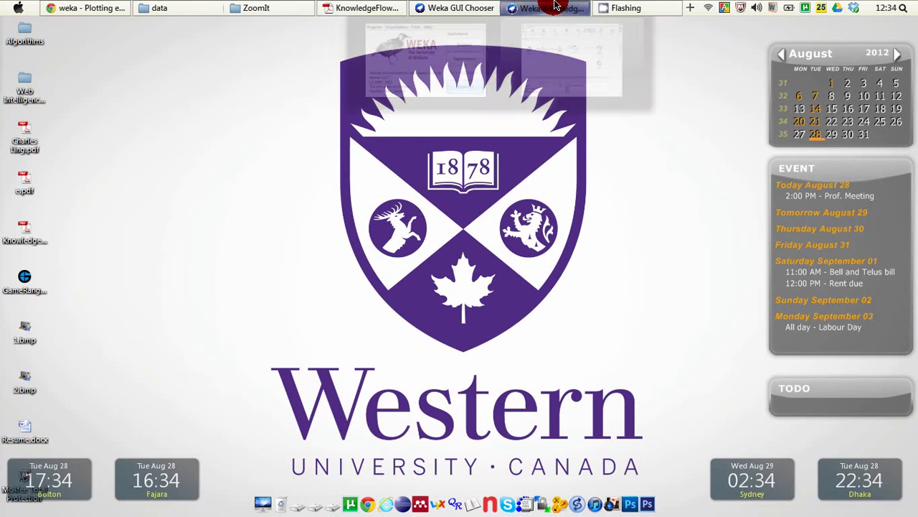